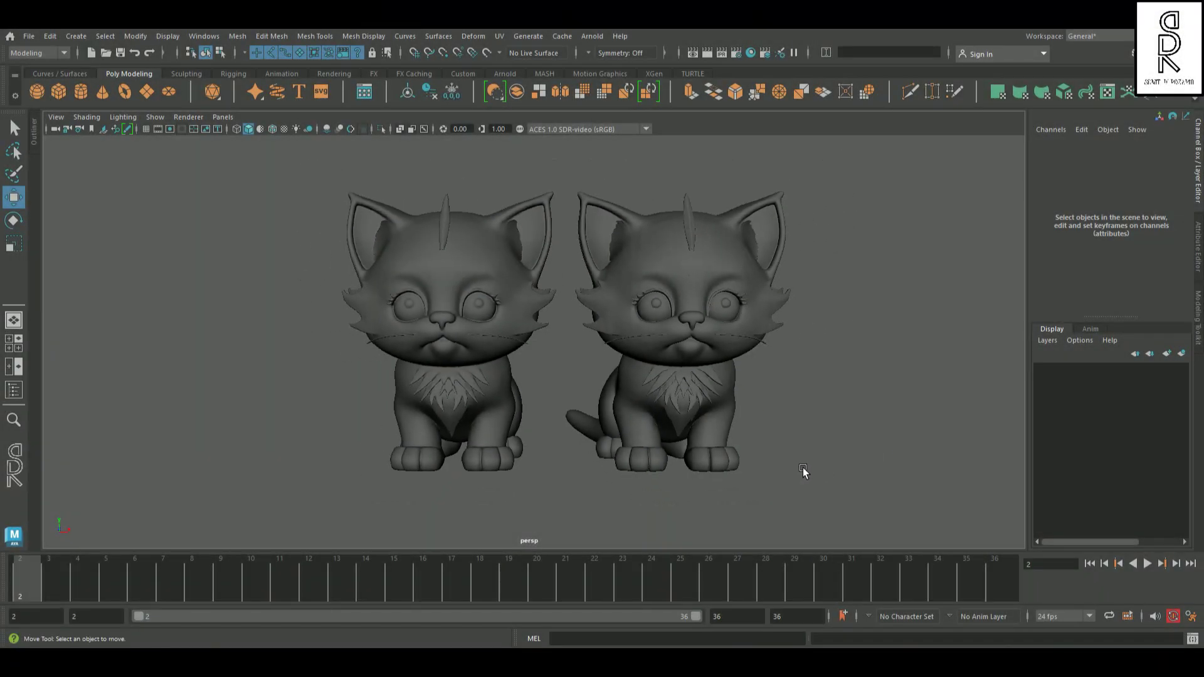
Examine the two kitten models side by side from several angles, selecting one to inspect its mesh
{"action": "left_click_drag", "start_coordinate": [803, 471], "coordinate": [800, 472], "text": "alt"}
{"action": "left_click_drag", "start_coordinate": [884, 469], "coordinate": [809, 479], "text": "alt"}
{"action": "right_click_drag", "start_coordinate": [711, 456], "coordinate": [800, 513], "text": "alt"}
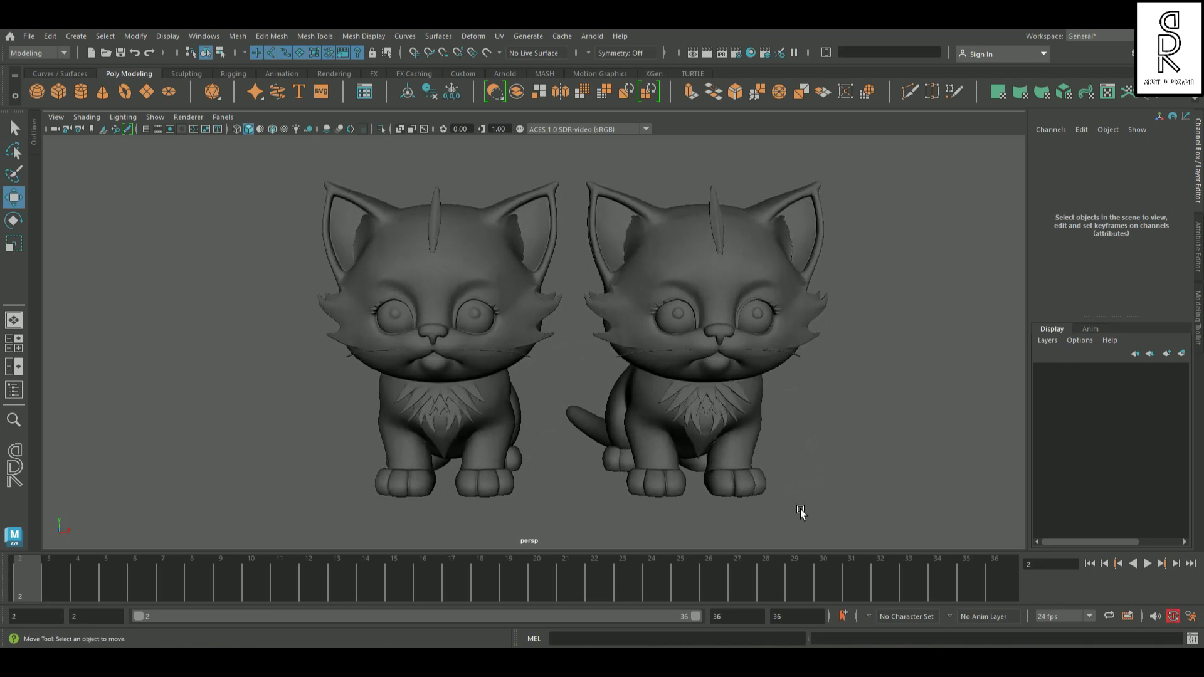
{"action": "left_click", "coordinate": [778, 478]}
{"action": "left_click_drag", "start_coordinate": [898, 470], "coordinate": [927, 453], "text": "alt"}
{"action": "left_click", "coordinate": [931, 448]}
{"action": "left_click", "coordinate": [564, 353]}
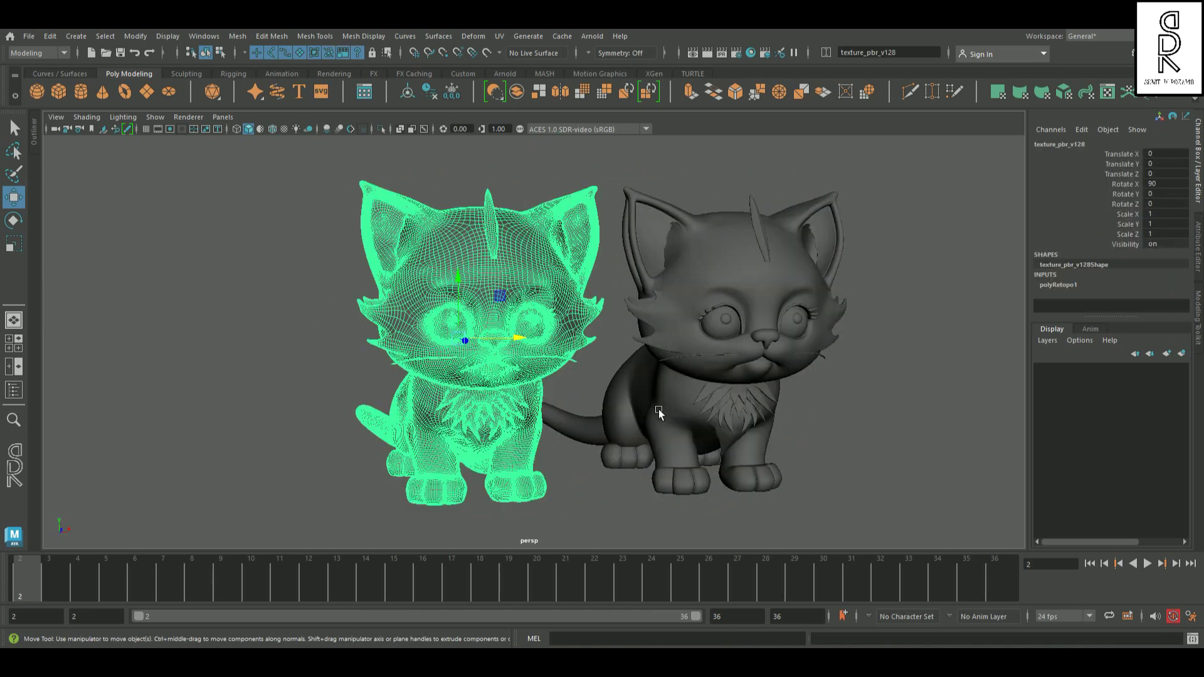
{"action": "right_click_drag", "start_coordinate": [659, 413], "coordinate": [701, 432], "text": "alt"}
{"action": "left_click_drag", "start_coordinate": [701, 432], "coordinate": [602, 439], "text": "alt"}
{"action": "left_click", "coordinate": [12, 128]}
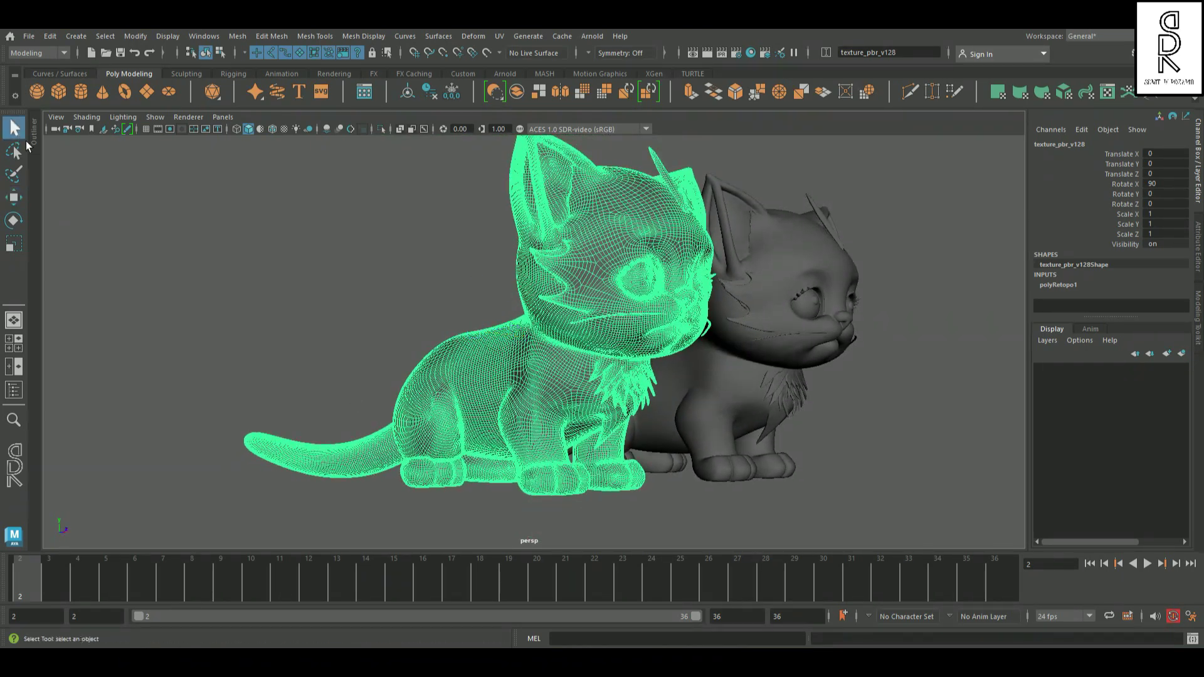
Show wireframe on the shaded models, compare the mesh density of both kittens up close, and return to plain shading
{"action": "left_click", "coordinate": [439, 315]}
{"action": "left_click_drag", "start_coordinate": [840, 409], "coordinate": [857, 413], "text": "alt"}
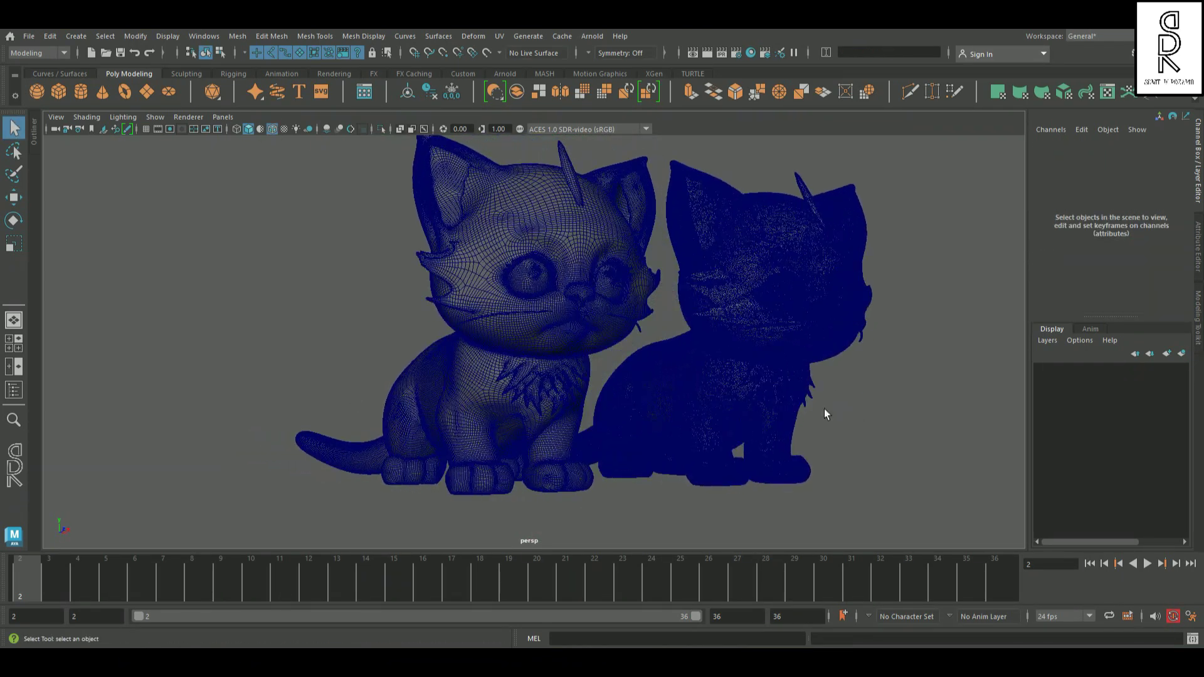
{"action": "right_click_drag", "start_coordinate": [780, 430], "coordinate": [823, 457], "text": "alt"}
{"action": "left_click_drag", "start_coordinate": [841, 442], "coordinate": [843, 384], "text": "alt"}
{"action": "right_click_drag", "start_coordinate": [608, 341], "coordinate": [690, 412], "text": "alt"}
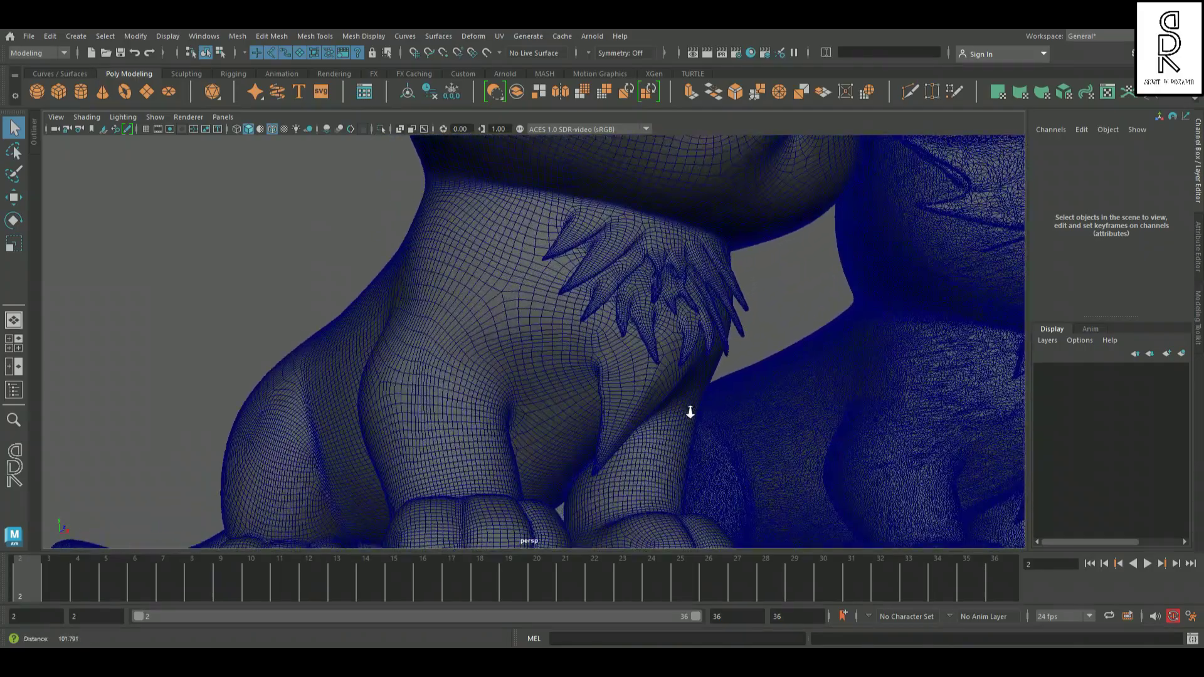
{"action": "left_click_drag", "start_coordinate": [689, 411], "coordinate": [576, 370], "text": "alt"}
{"action": "right_click_drag", "start_coordinate": [708, 379], "coordinate": [646, 348], "text": "alt"}
{"action": "left_click_drag", "start_coordinate": [657, 346], "coordinate": [685, 357], "text": "alt"}
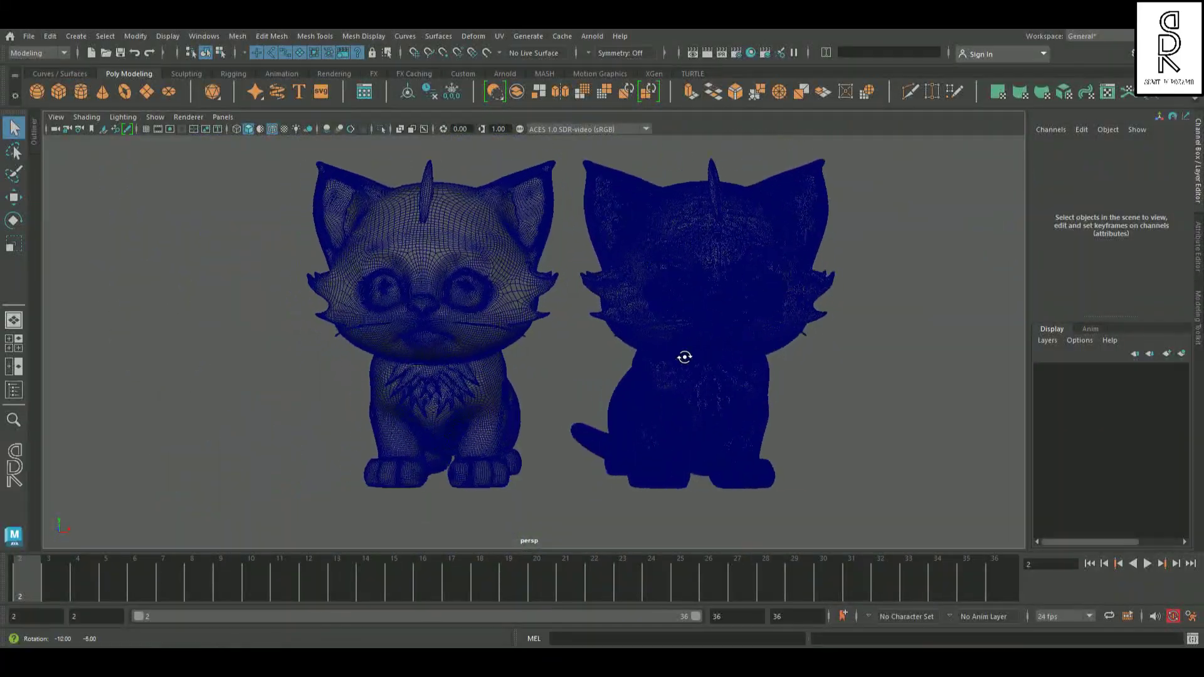
{"action": "right_click_drag", "start_coordinate": [603, 362], "coordinate": [681, 384], "text": "alt"}
{"action": "left_click_drag", "start_coordinate": [683, 380], "coordinate": [590, 384], "text": "alt"}
{"action": "right_click_drag", "start_coordinate": [593, 392], "coordinate": [662, 416], "text": "alt"}
{"action": "left_click_drag", "start_coordinate": [663, 417], "coordinate": [716, 412], "text": "alt"}
{"action": "right_click_drag", "start_coordinate": [844, 411], "coordinate": [699, 378], "text": "alt"}
{"action": "left_click_drag", "start_coordinate": [698, 377], "coordinate": [738, 388], "text": "alt"}
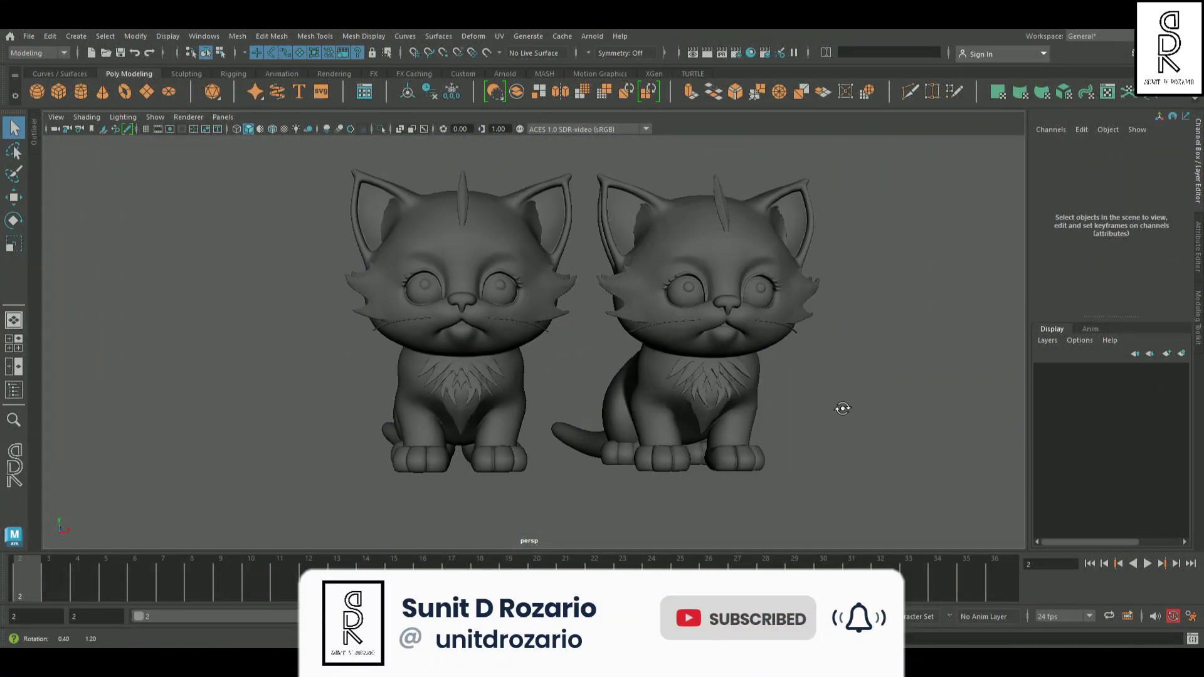
{"action": "mouse_move", "coordinate": [842, 408]}
{"action": "left_mouse_down", "text": "alt"}
{"action": "mouse_move", "coordinate": [683, 430]}
{"action": "mouse_move", "coordinate": [566, 420]}
{"action": "mouse_move", "coordinate": [510, 451]}
{"action": "mouse_move", "coordinate": [581, 462]}
{"action": "mouse_move", "coordinate": [742, 430]}
{"action": "mouse_move", "coordinate": [761, 401]}
{"action": "mouse_move", "coordinate": [817, 382]}
{"action": "mouse_move", "coordinate": [834, 414]}
{"action": "left_mouse_up", "text": "alt"}
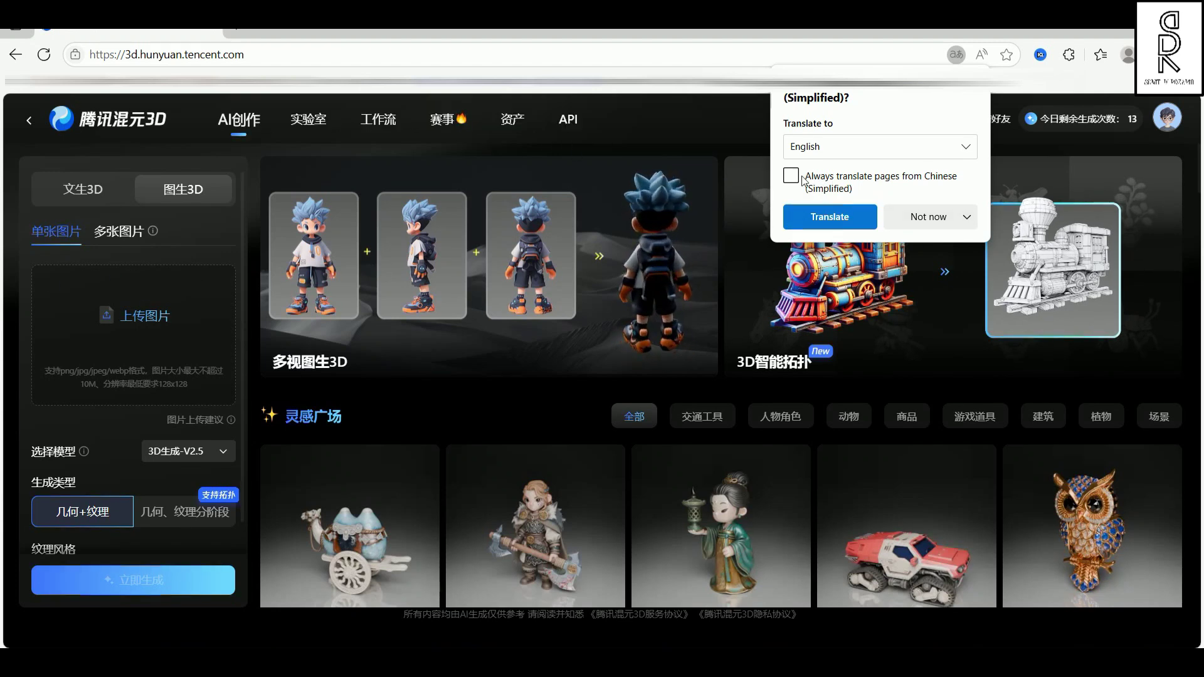
In the Hunyuan 3D site, translate the page to English, view the multiple-image upload mode and return to single-image mode
{"action": "left_click", "coordinate": [828, 217]}
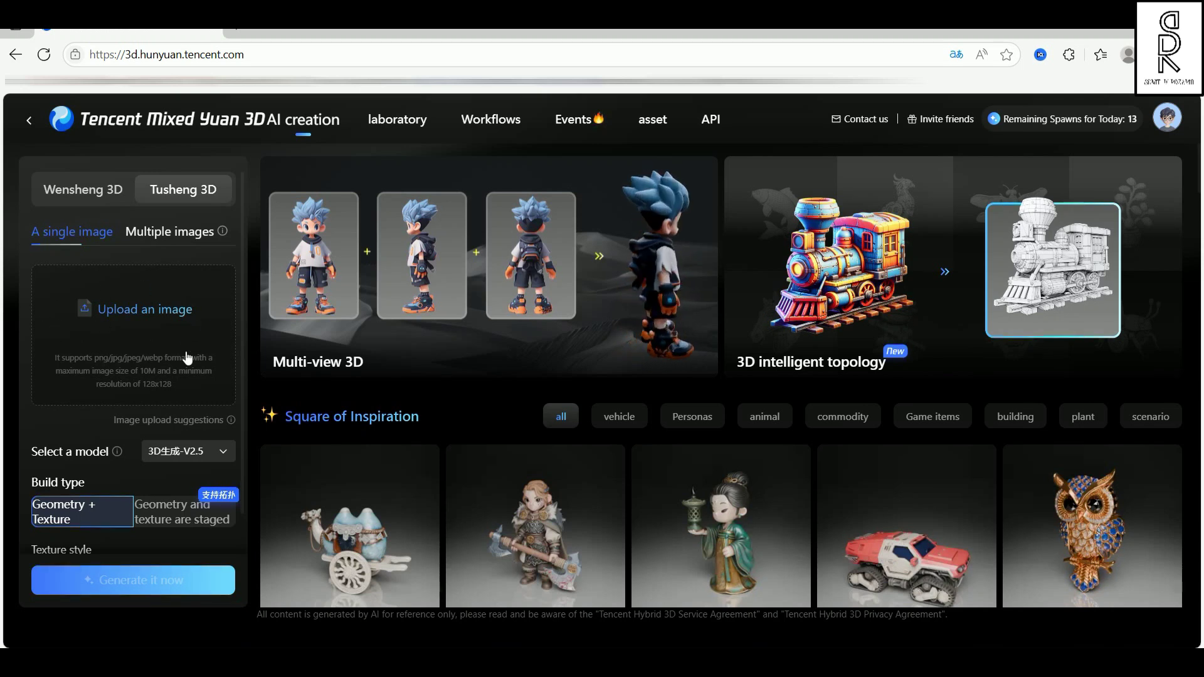
{"action": "left_click", "coordinate": [154, 232]}
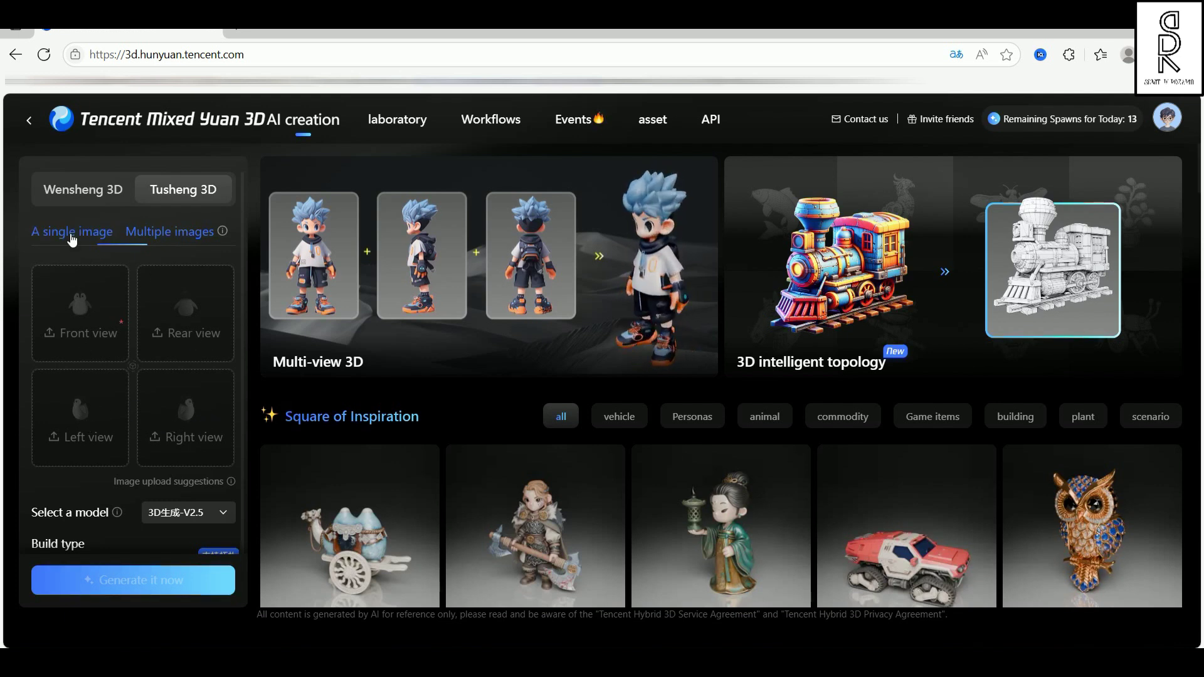
{"action": "left_click", "coordinate": [117, 235]}
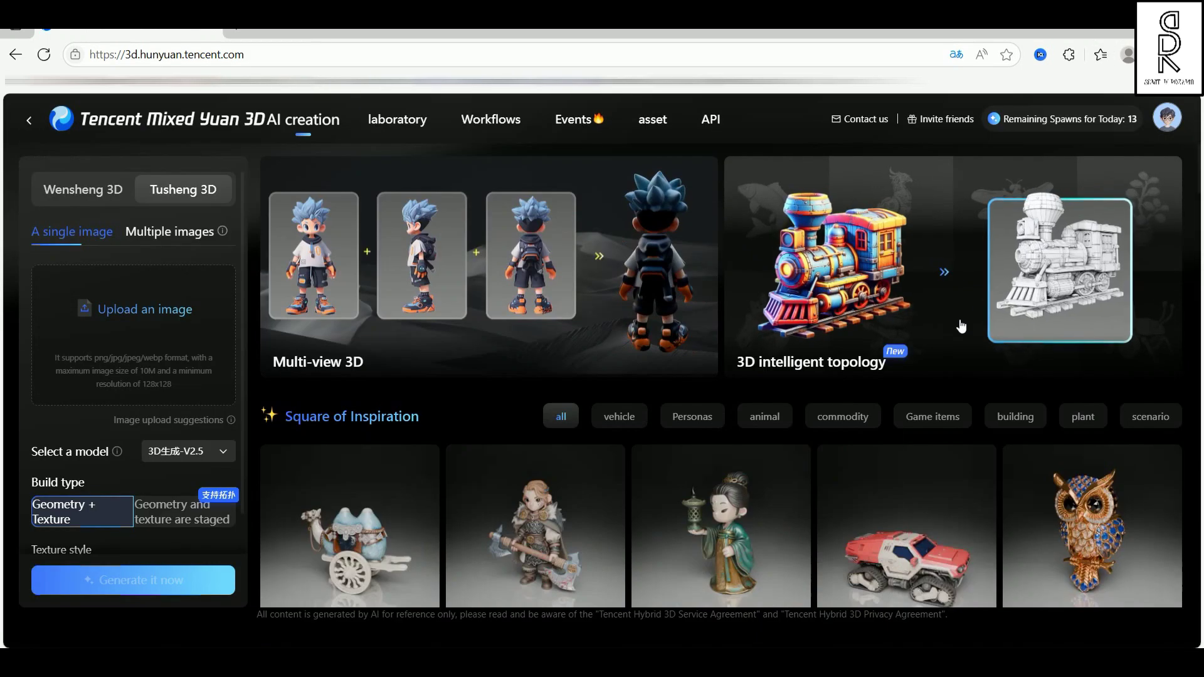
Upload the kitten picture as the single reference image and generate its 3D model with geometry and texture
{"action": "left_click", "coordinate": [210, 361]}
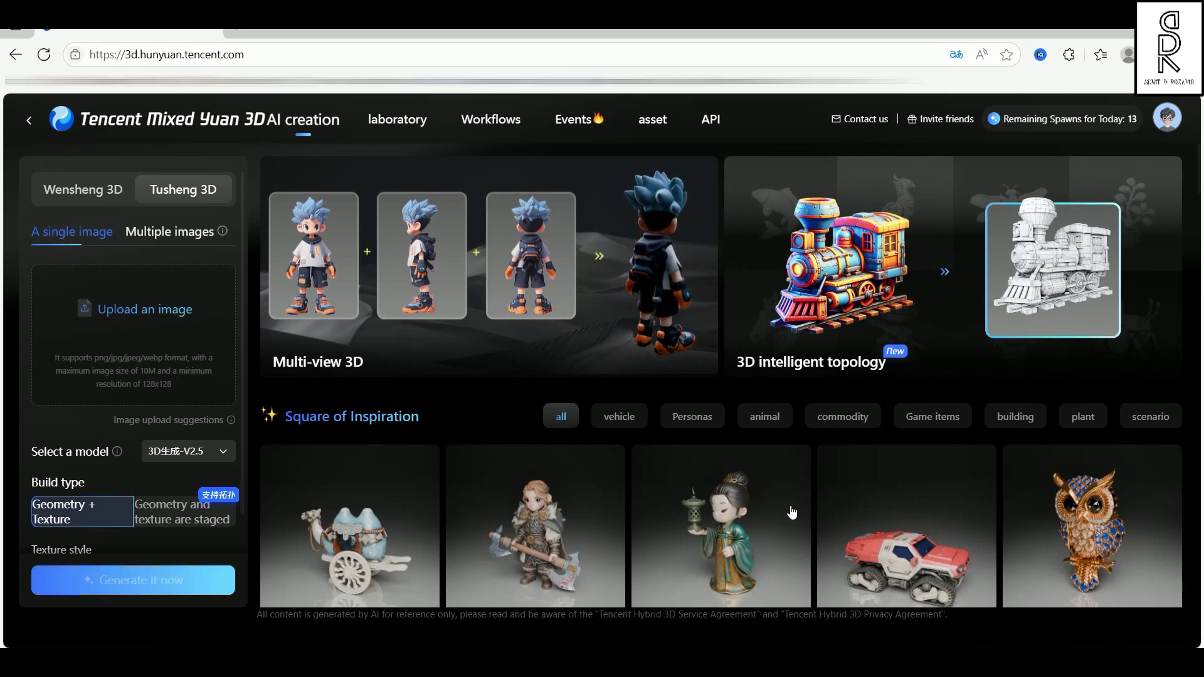
{"action": "double_click", "coordinate": [457, 350]}
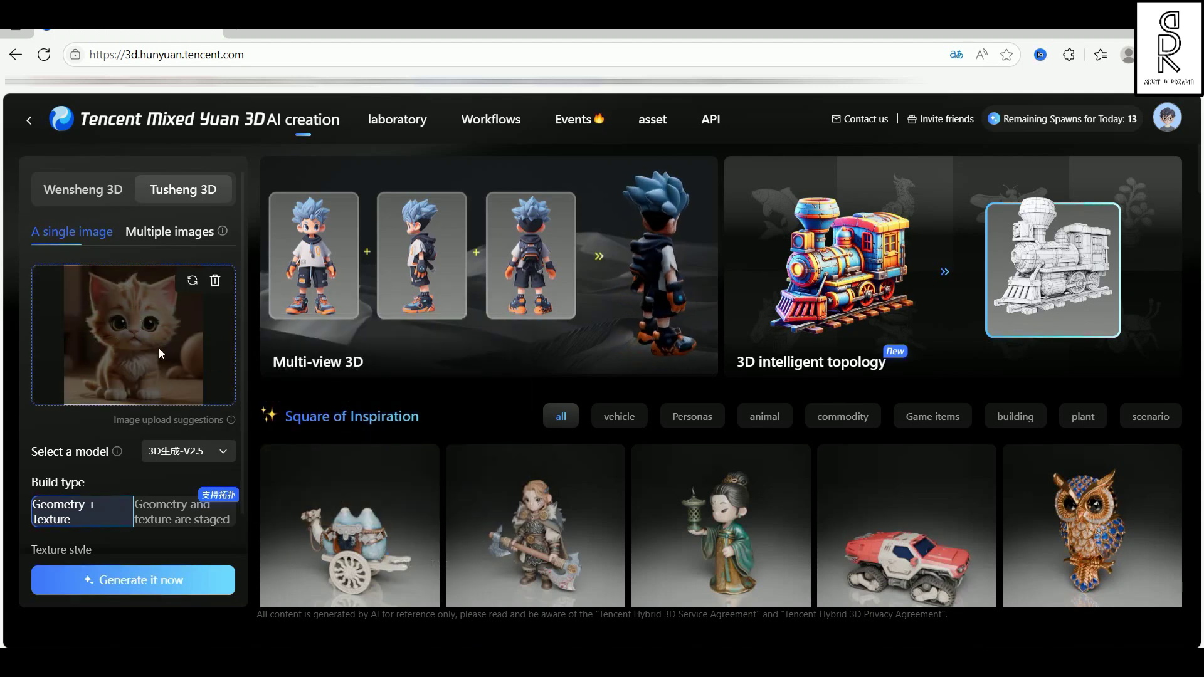
{"action": "mouse_move", "coordinate": [233, 428]}
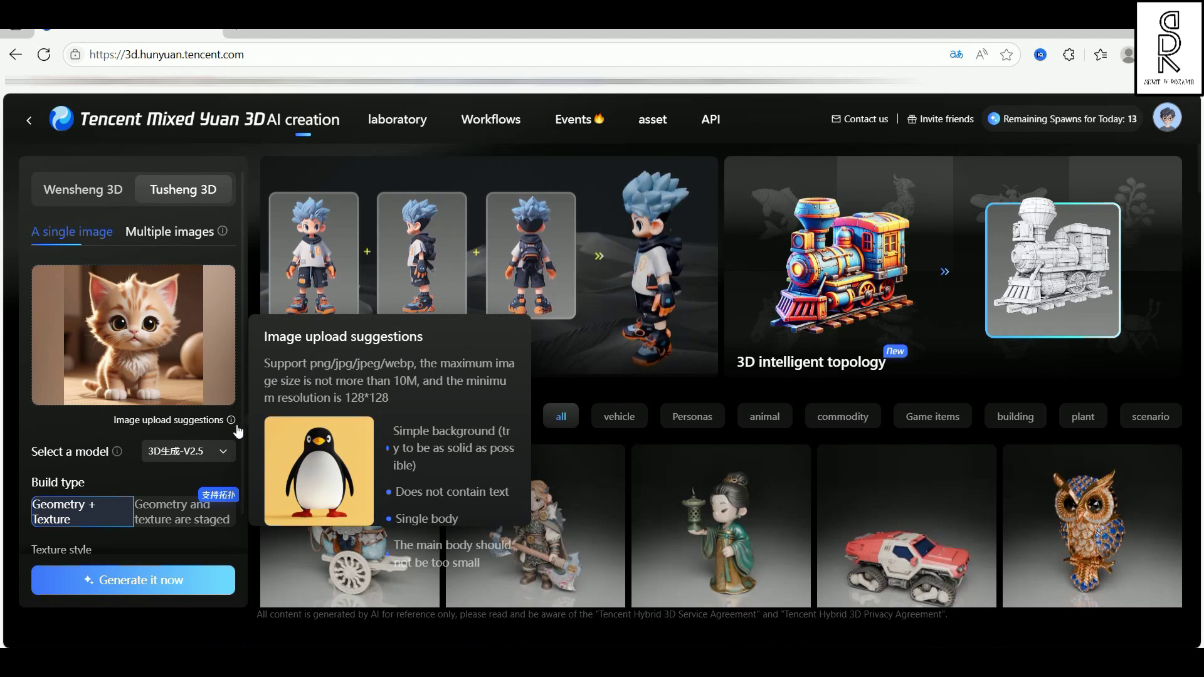
{"action": "left_click", "coordinate": [186, 583]}
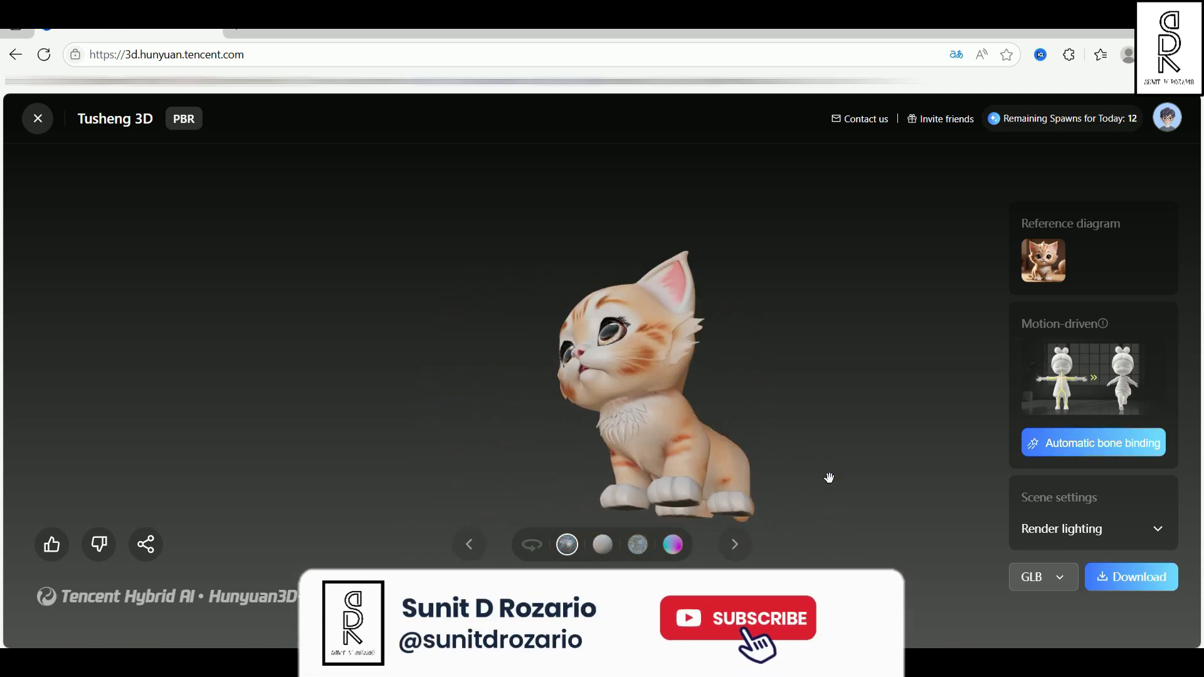
Inspect the generated textured kitten up close and from different angles
{"action": "scroll", "coordinate": [840, 489], "scroll_direction": "up", "scroll_amount": 5}
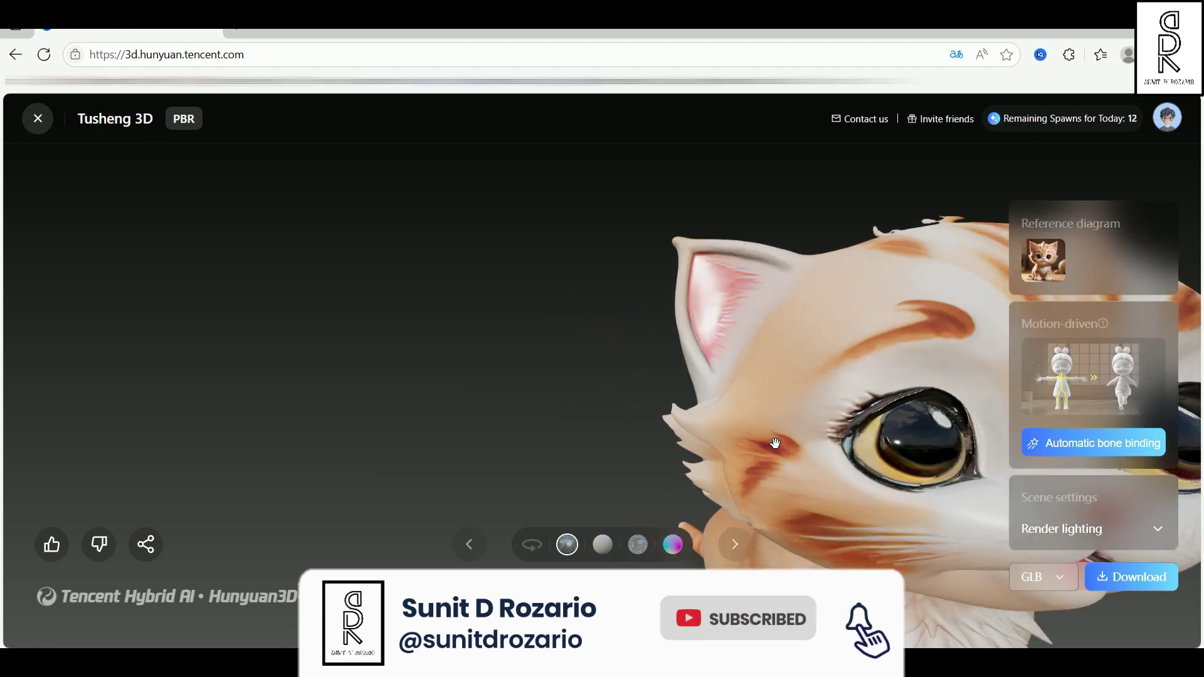
{"action": "scroll", "coordinate": [844, 492], "scroll_direction": "down", "scroll_amount": 3}
{"action": "scroll", "coordinate": [846, 489], "scroll_direction": "up", "scroll_amount": 4}
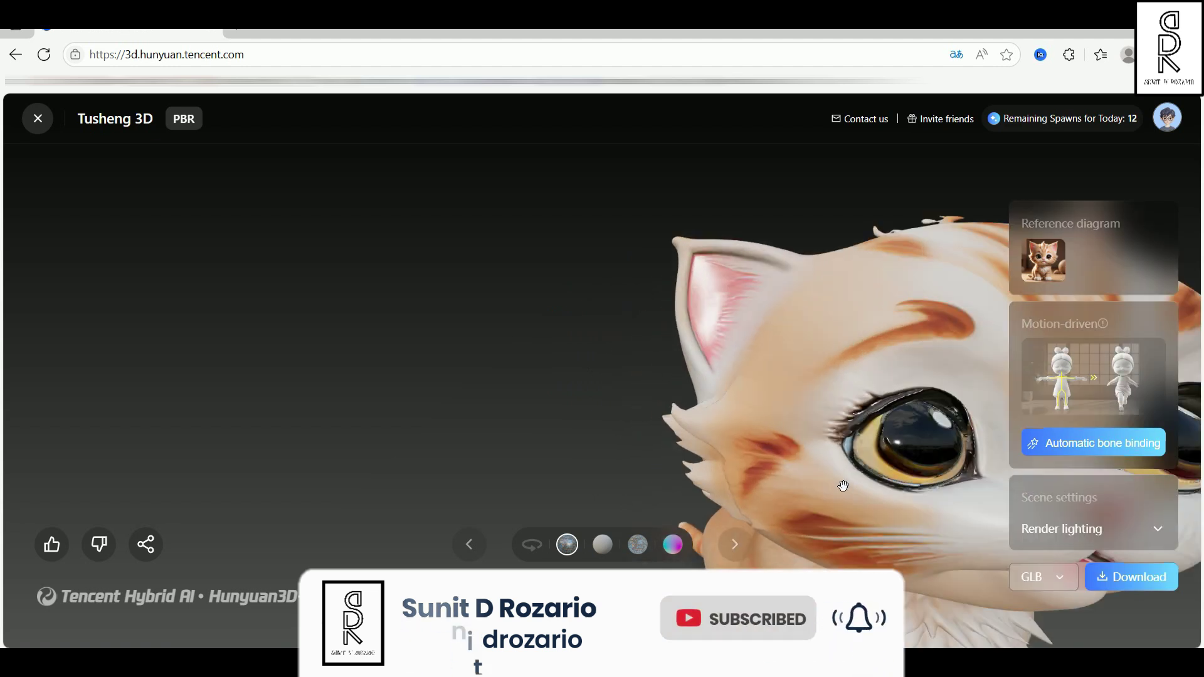
{"action": "scroll", "coordinate": [844, 485], "scroll_direction": "down", "scroll_amount": 5}
{"action": "right_click_drag", "start_coordinate": [835, 451], "coordinate": [780, 425]}
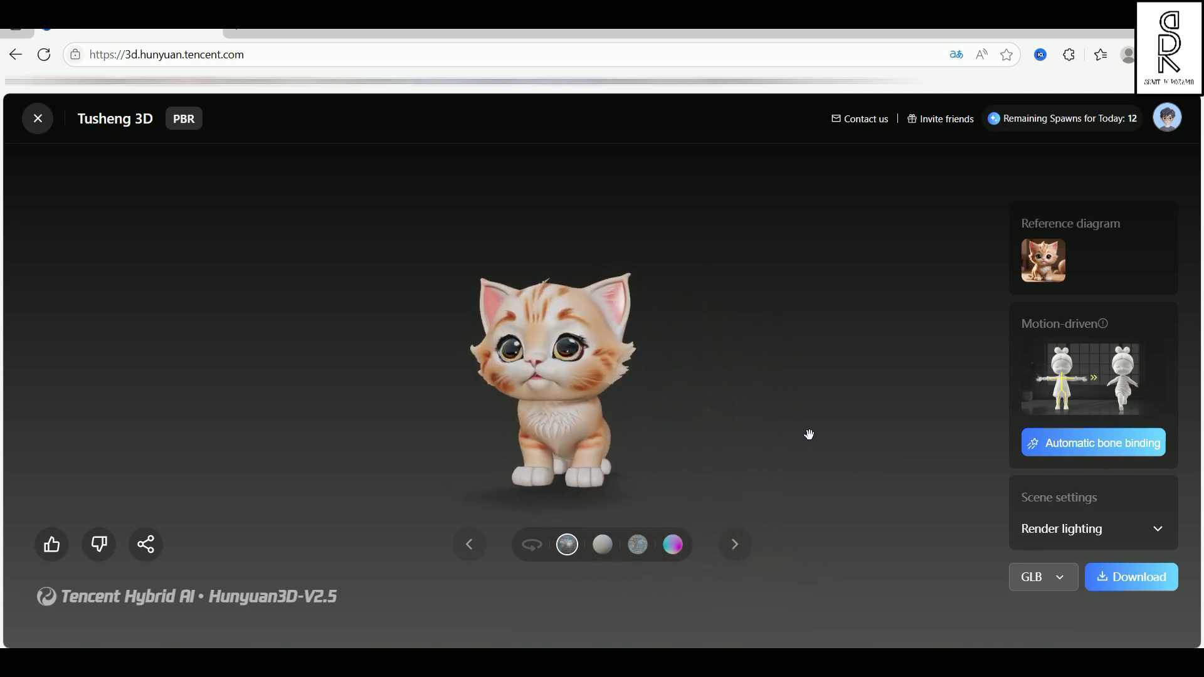
{"action": "left_click", "coordinate": [532, 545]}
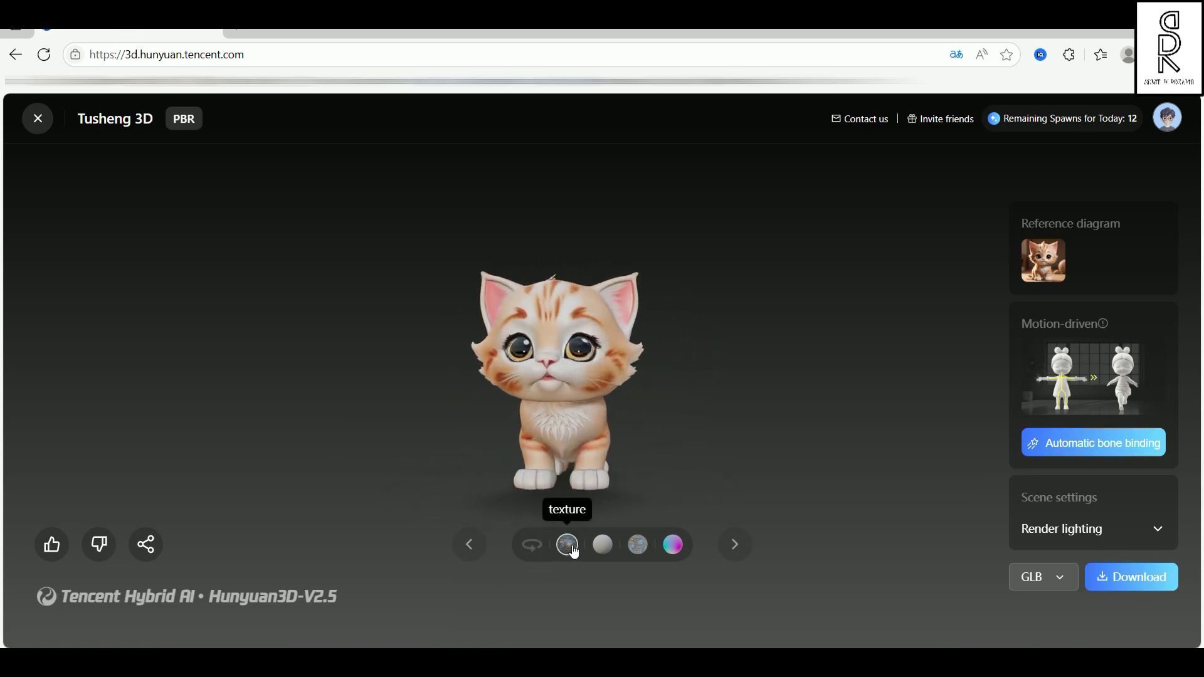
Display the kitten as an untextured white mold and examine its geometry from several sides
{"action": "left_click", "coordinate": [603, 547]}
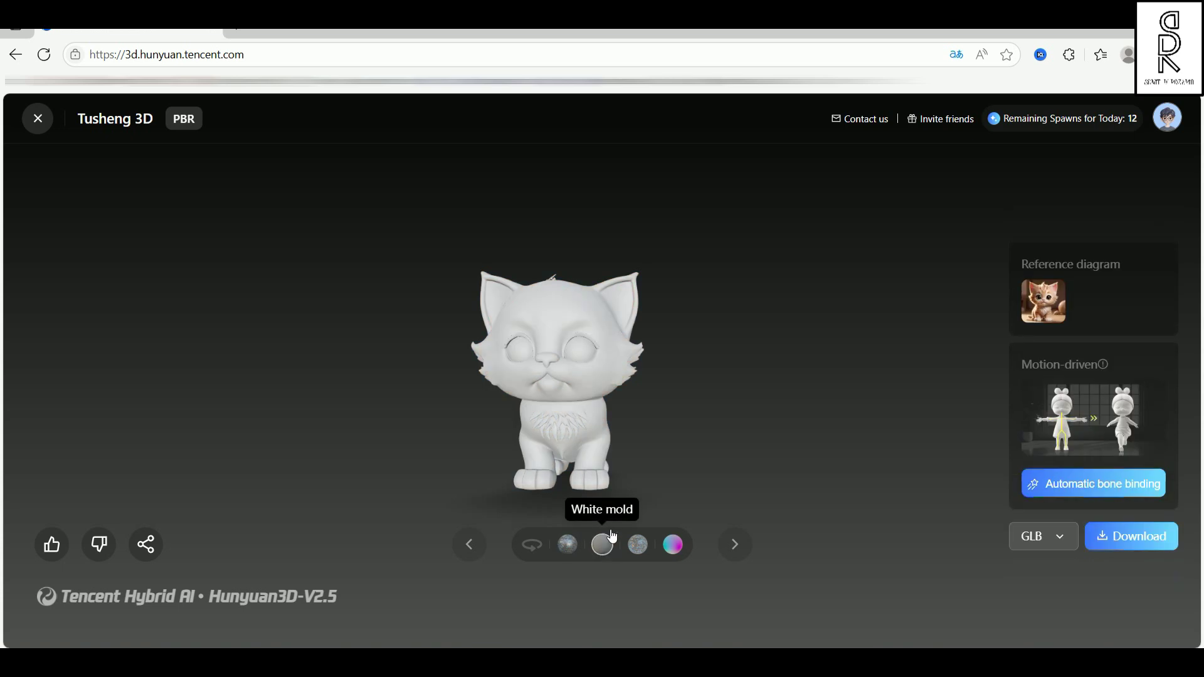
{"action": "left_click_drag", "start_coordinate": [754, 463], "coordinate": [793, 462]}
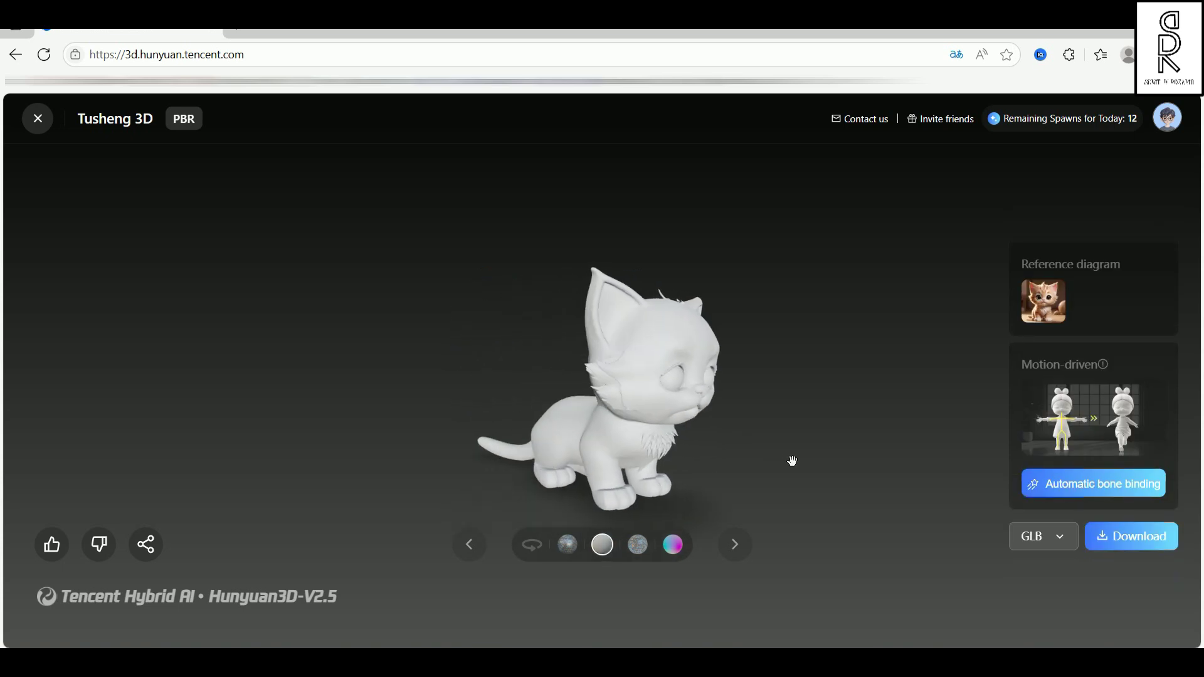
{"action": "scroll", "coordinate": [791, 457], "scroll_direction": "up", "scroll_amount": 5}
{"action": "left_click_drag", "start_coordinate": [890, 464], "coordinate": [844, 454]}
{"action": "scroll", "coordinate": [871, 464], "scroll_direction": "down", "scroll_amount": 3}
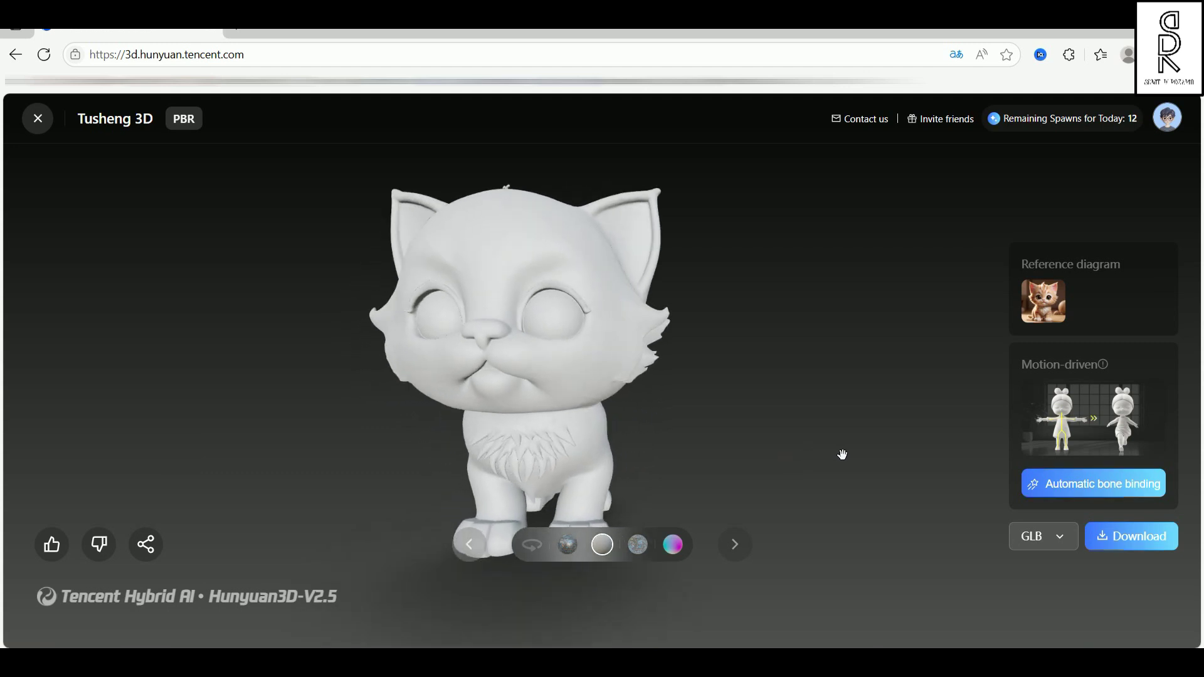
View the kitten in the albedo, normal and white mold display modes, finishing with the full texture display
{"action": "left_click", "coordinate": [638, 545]}
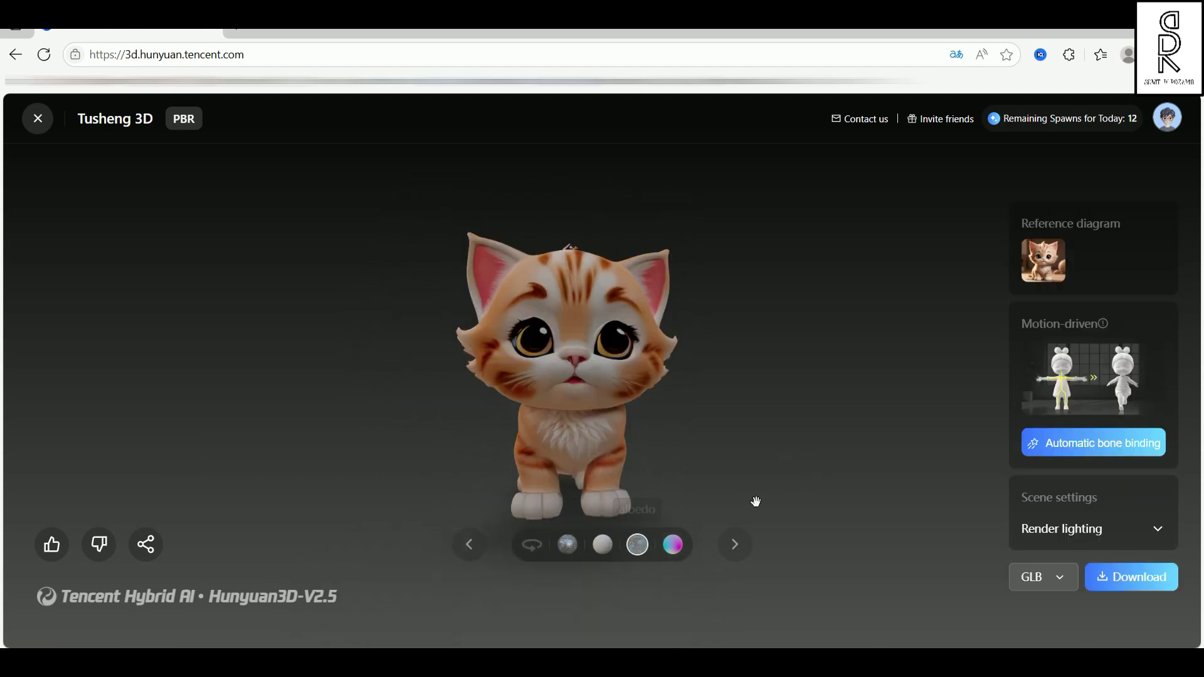
{"action": "mouse_move", "coordinate": [755, 502]}
{"action": "left_mouse_down"}
{"action": "mouse_move", "coordinate": [705, 487]}
{"action": "mouse_move", "coordinate": [759, 489]}
{"action": "left_mouse_up"}
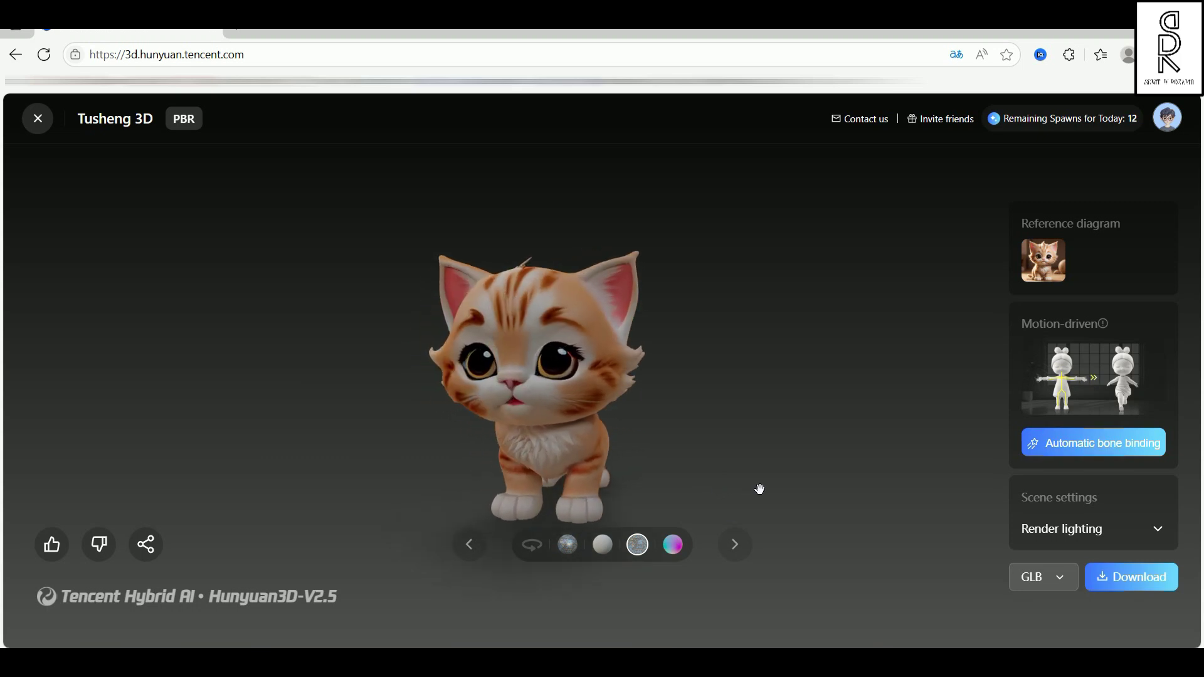
{"action": "left_click", "coordinate": [674, 546]}
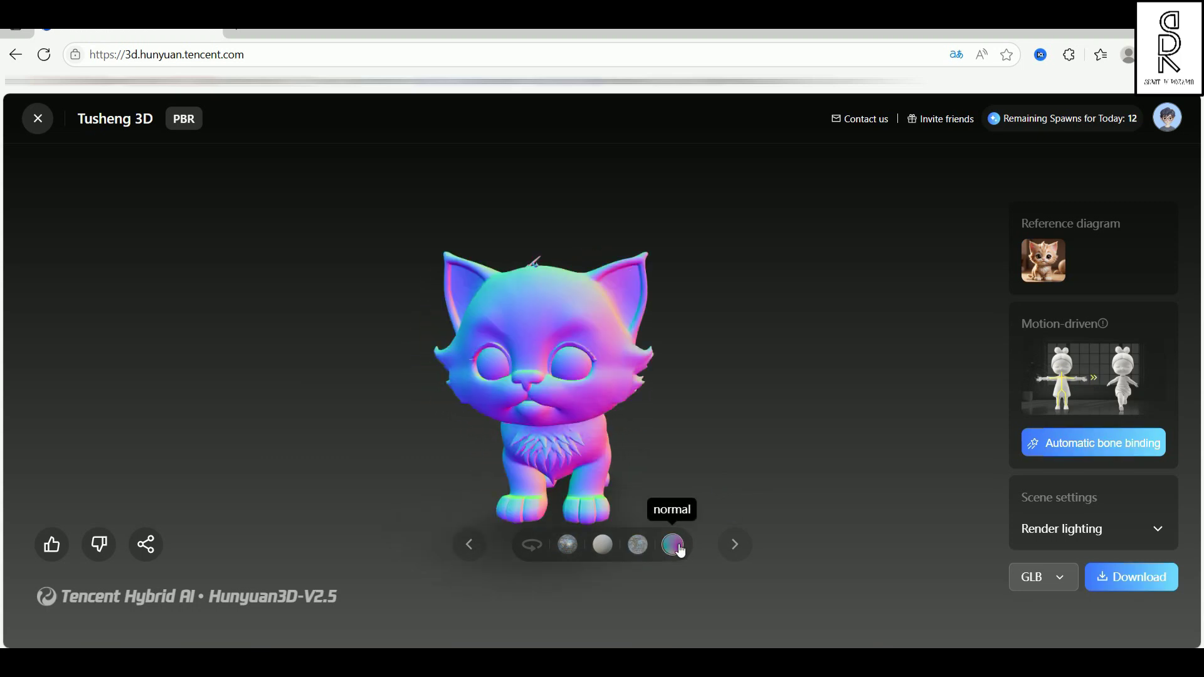
{"action": "mouse_move", "coordinate": [730, 473]}
{"action": "left_mouse_down"}
{"action": "mouse_move", "coordinate": [771, 440]}
{"action": "mouse_move", "coordinate": [750, 441]}
{"action": "mouse_move", "coordinate": [771, 494]}
{"action": "mouse_move", "coordinate": [818, 448]}
{"action": "mouse_move", "coordinate": [841, 449]}
{"action": "mouse_move", "coordinate": [642, 463]}
{"action": "mouse_move", "coordinate": [704, 524]}
{"action": "left_mouse_up"}
{"action": "left_click", "coordinate": [602, 545]}
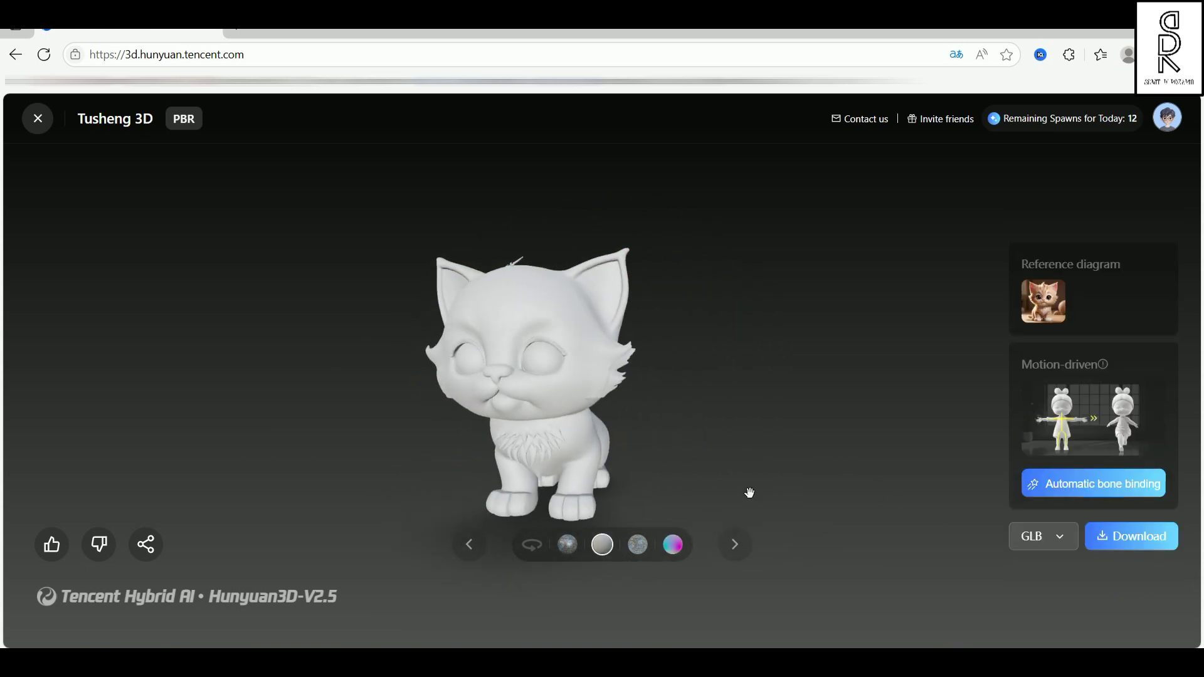
{"action": "left_click", "coordinate": [567, 544]}
{"action": "left_click_drag", "start_coordinate": [740, 428], "coordinate": [773, 462]}
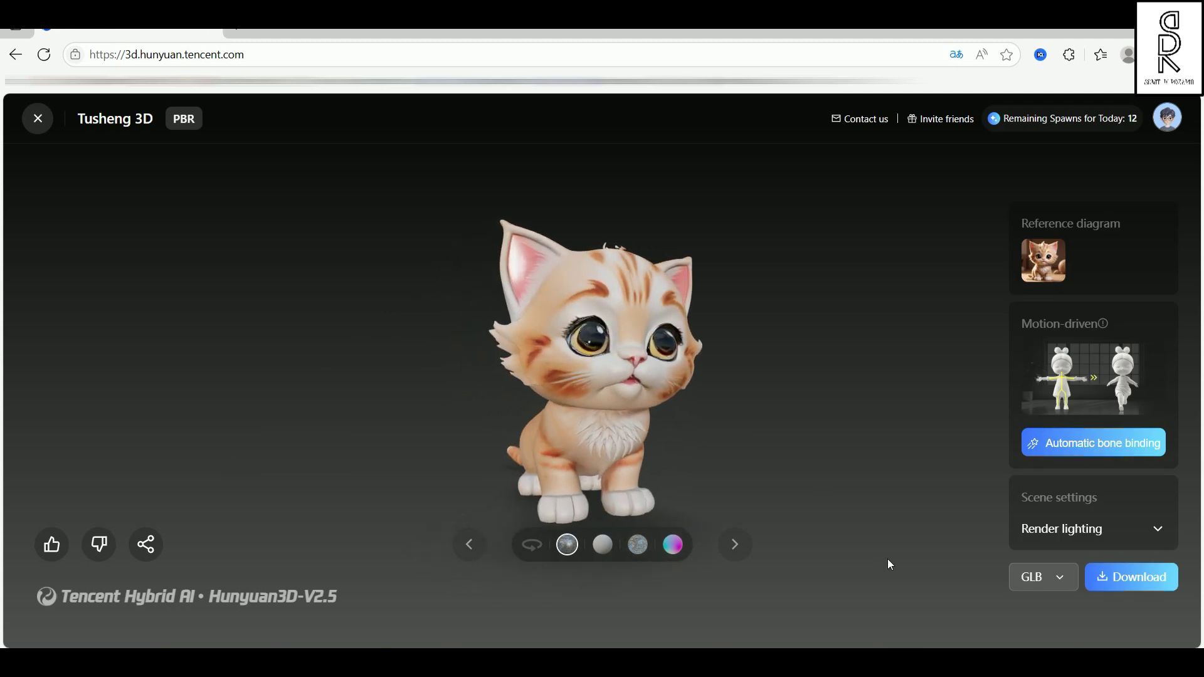
Download the generated kitten model in FBX format
{"action": "left_click", "coordinate": [1060, 577]}
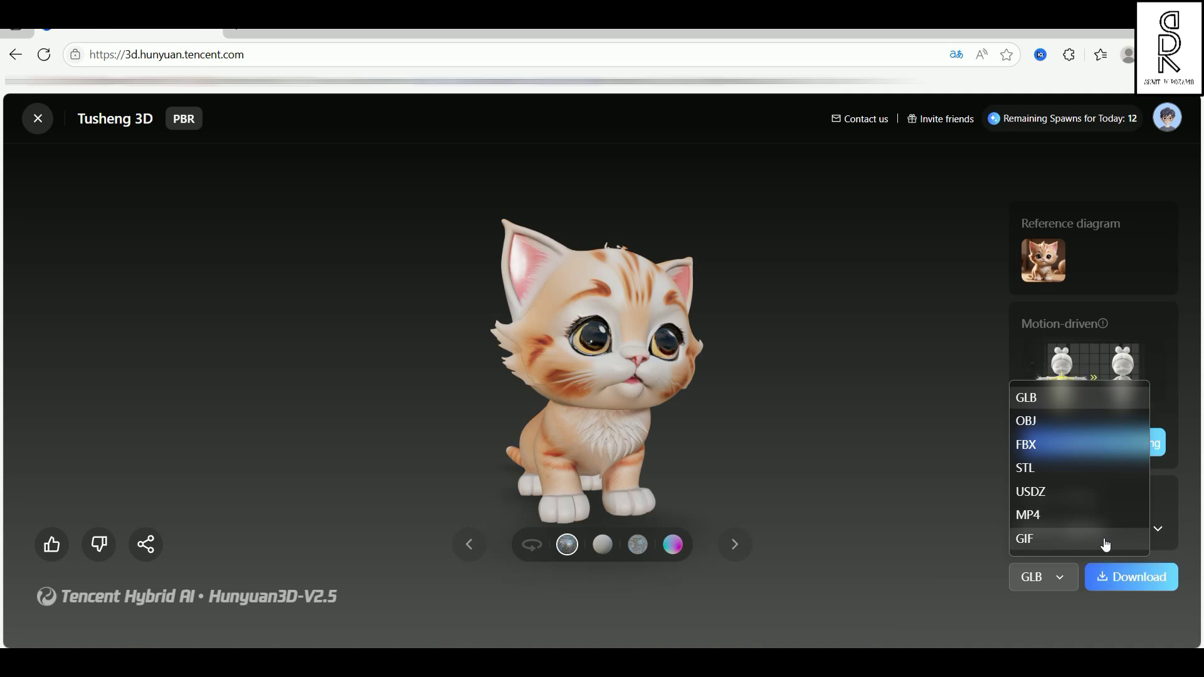
{"action": "left_click", "coordinate": [1053, 447]}
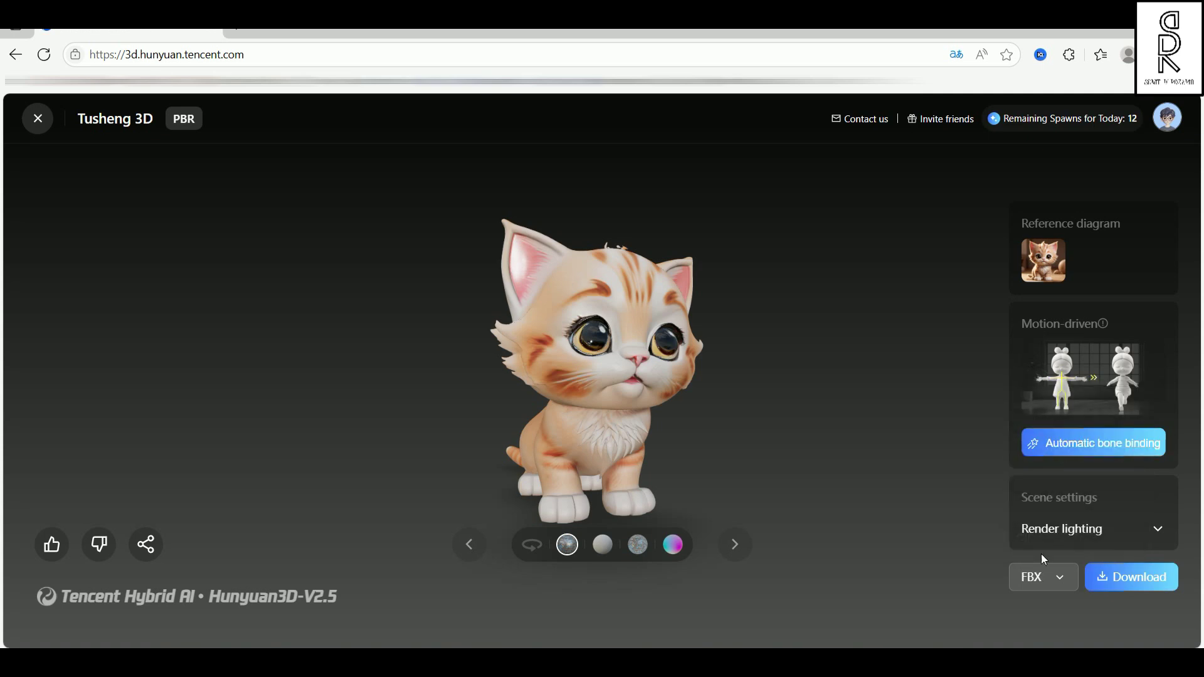
{"action": "left_click", "coordinate": [1150, 591]}
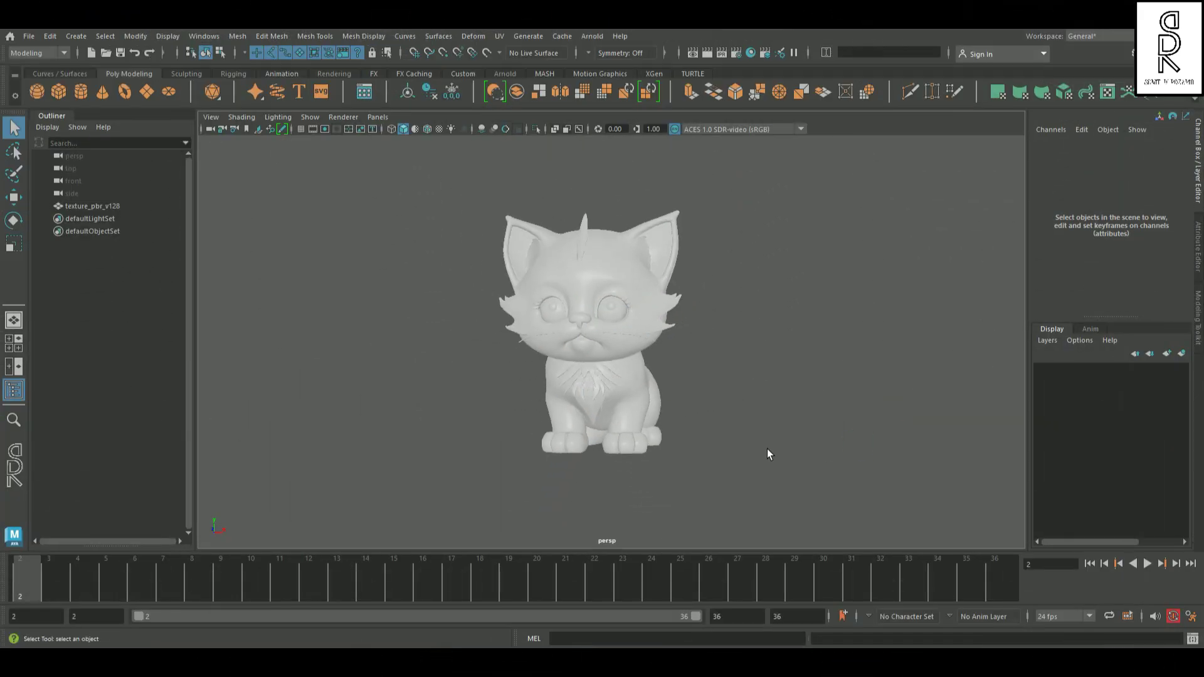
In Maya, duplicate the imported kitten mesh texture_pbr_v128 in place and select the copy
{"action": "left_click_drag", "start_coordinate": [769, 454], "coordinate": [695, 475], "text": "alt"}
{"action": "left_click_drag", "start_coordinate": [688, 409], "coordinate": [829, 405], "text": "alt"}
{"action": "scroll", "coordinate": [830, 407], "scroll_direction": "up", "scroll_amount": 1}
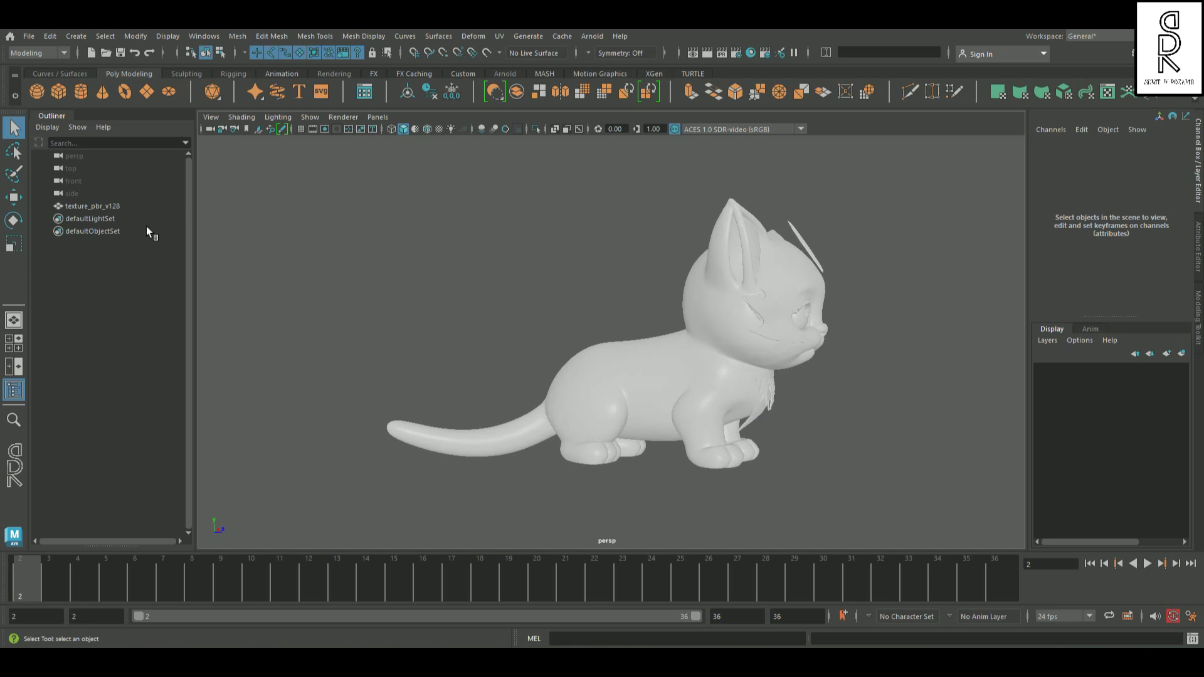
{"action": "left_click_drag", "start_coordinate": [634, 326], "coordinate": [691, 381], "text": "alt"}
{"action": "right_click_drag", "start_coordinate": [690, 382], "coordinate": [700, 429], "text": "alt"}
{"action": "left_click_drag", "start_coordinate": [699, 429], "coordinate": [863, 457], "text": "alt"}
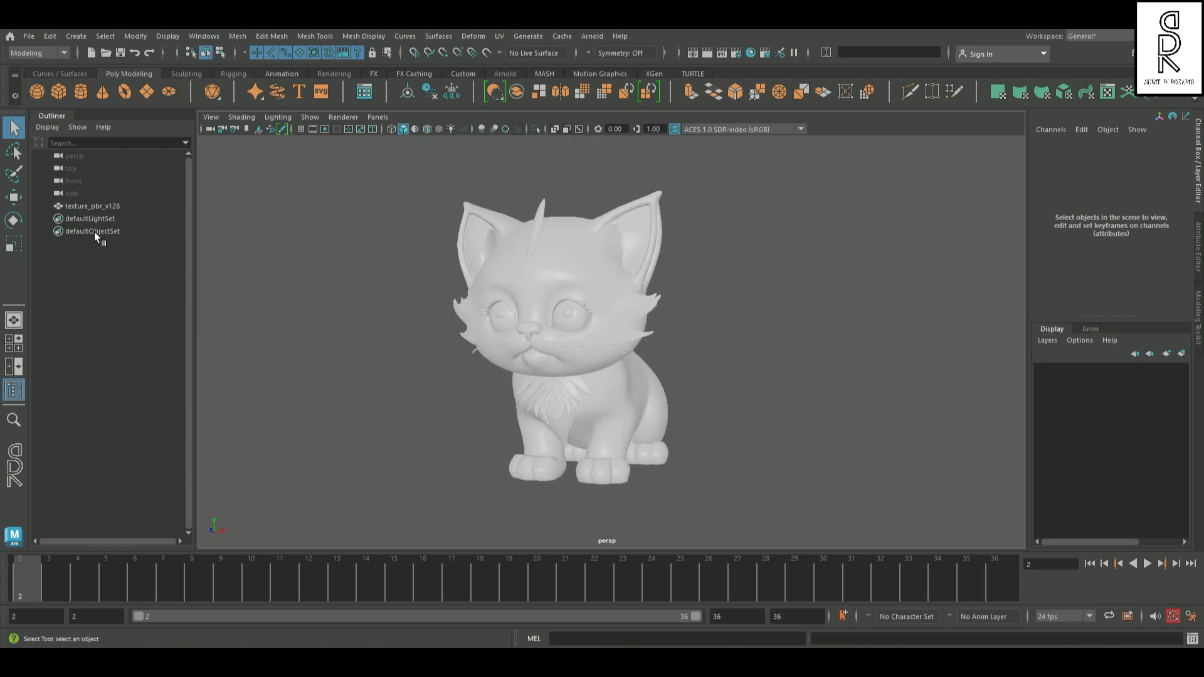
{"action": "left_click", "coordinate": [94, 207]}
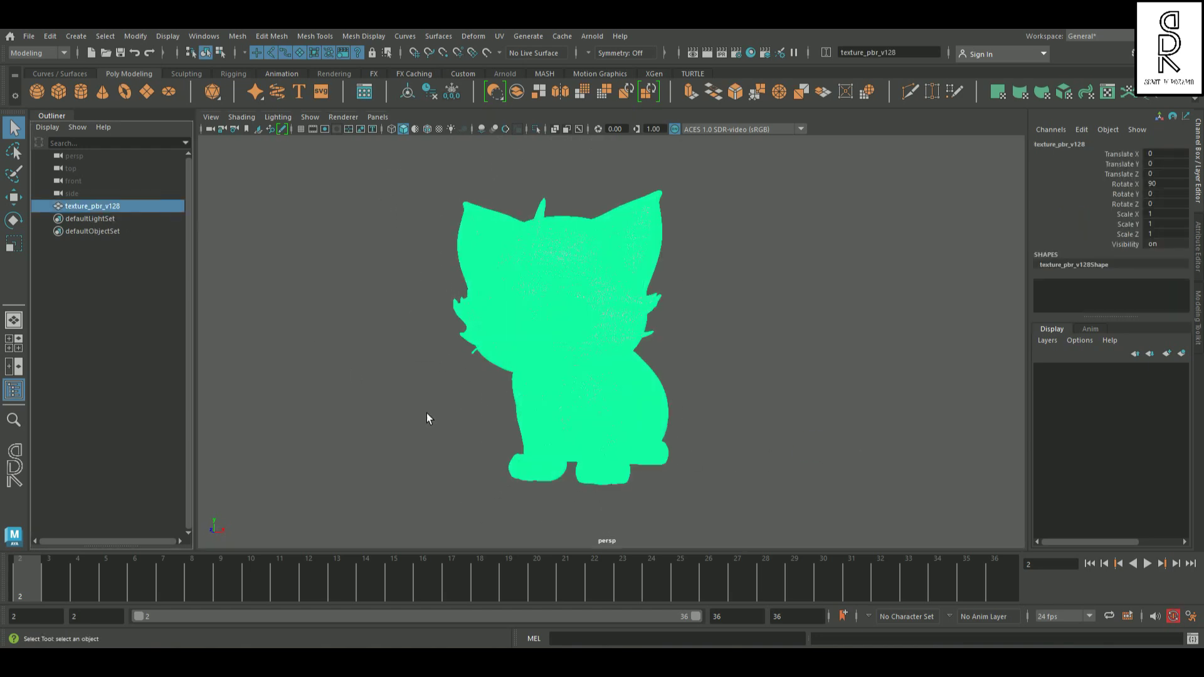
{"action": "key", "text": "ctrl+d"}
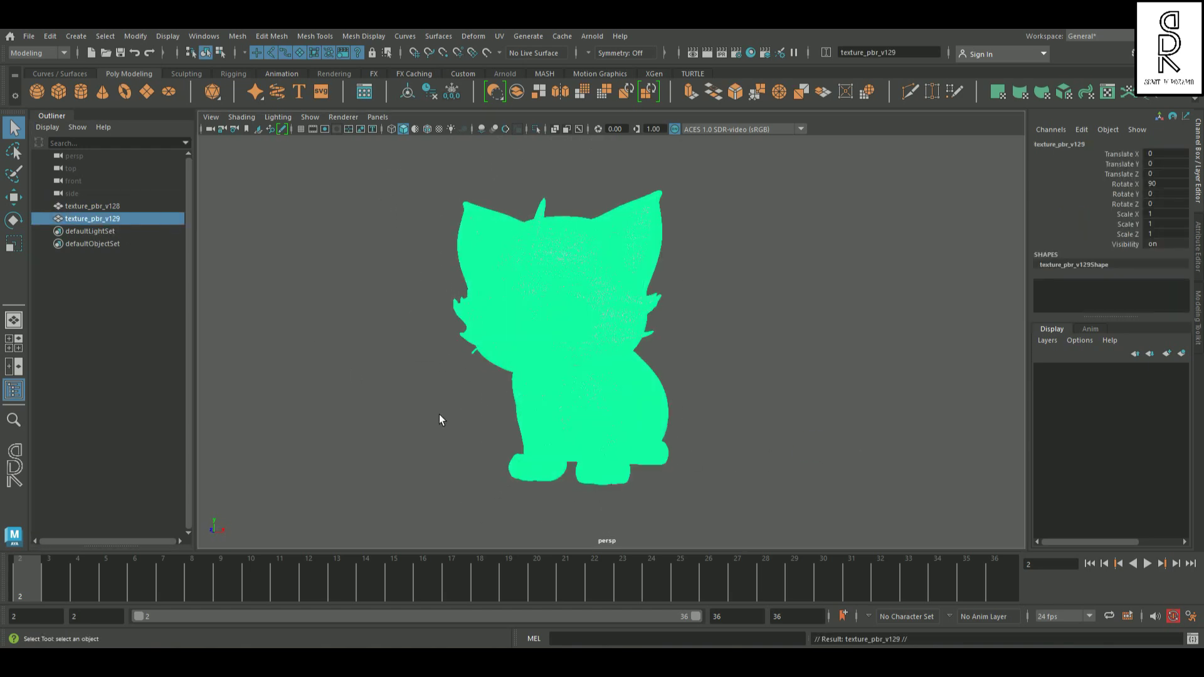
{"action": "left_click", "coordinate": [439, 414]}
{"action": "left_click", "coordinate": [100, 218]}
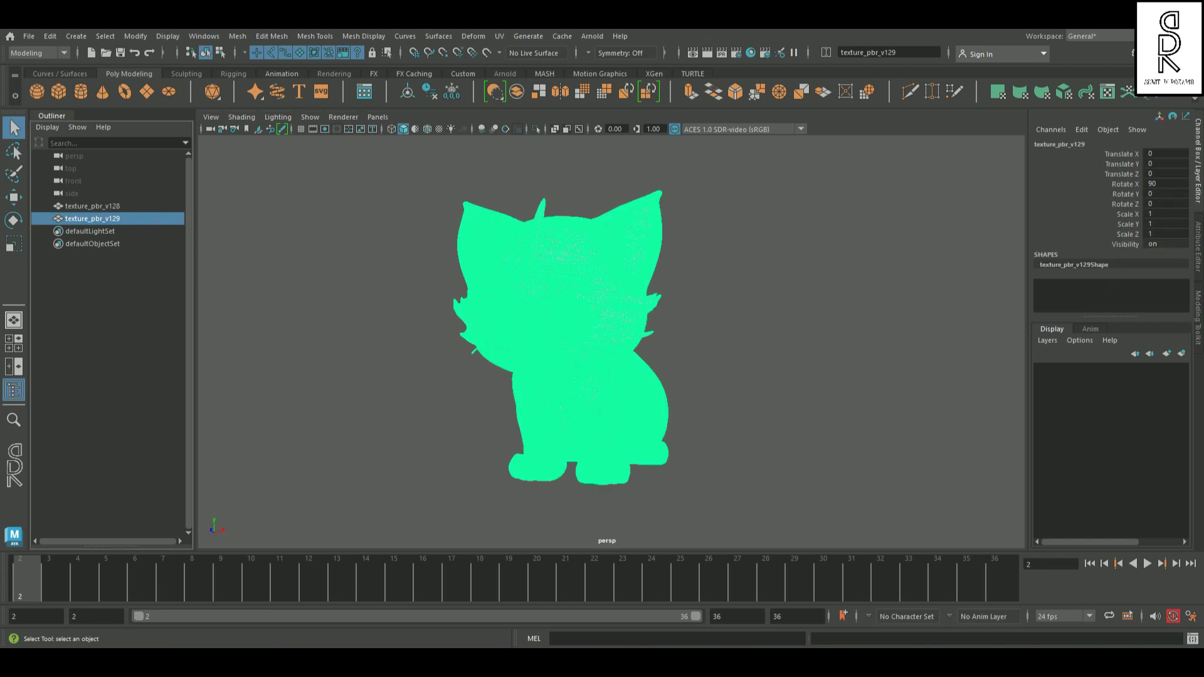
Hide the copy texture_pbr_v129, select texture_pbr_v128, and examine its dense wireframe around the face and over the whole body
{"action": "key", "text": "h"}
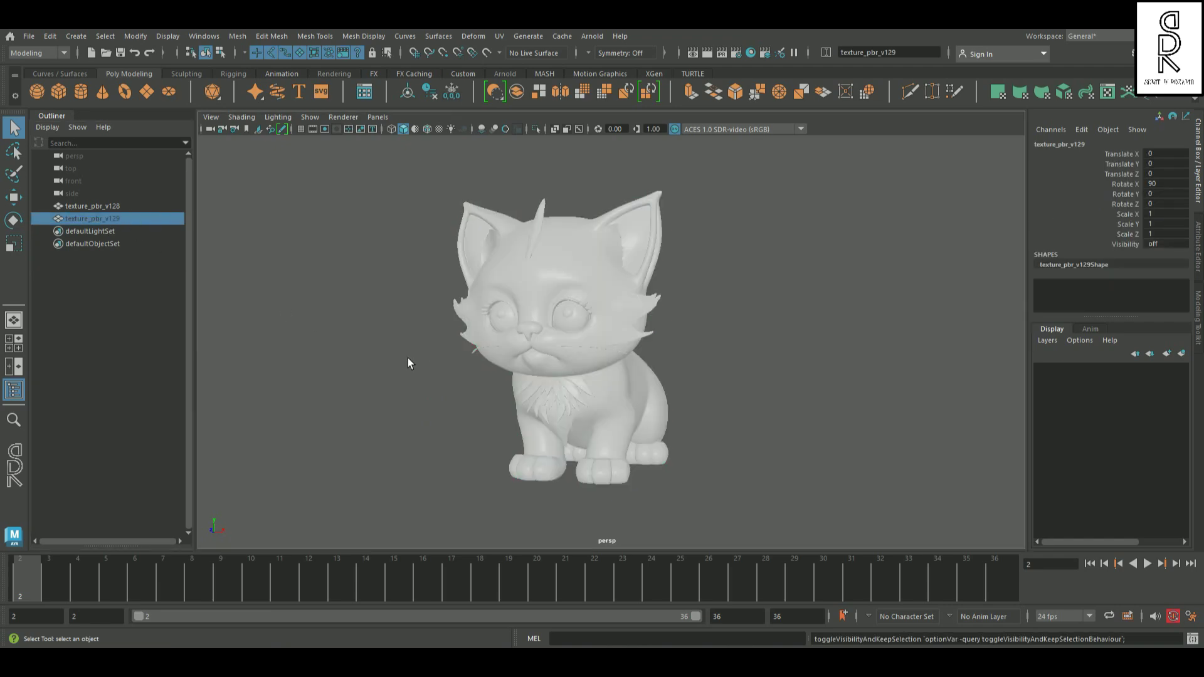
{"action": "left_click", "coordinate": [121, 207]}
{"action": "left_click_drag", "start_coordinate": [713, 430], "coordinate": [765, 421], "text": "alt"}
{"action": "right_click_drag", "start_coordinate": [612, 362], "coordinate": [739, 438], "text": "alt"}
{"action": "middle_click_drag", "start_coordinate": [739, 439], "coordinate": [726, 473], "text": "alt"}
{"action": "right_click_drag", "start_coordinate": [659, 402], "coordinate": [867, 482], "text": "alt"}
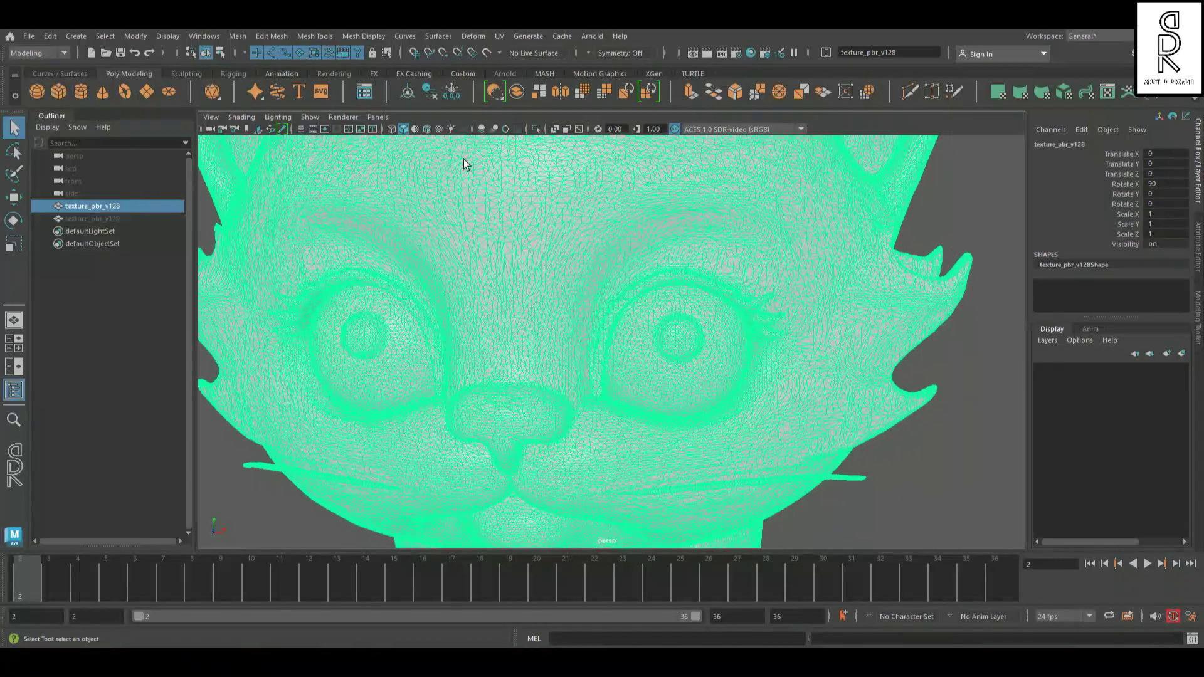
{"action": "left_click", "coordinate": [973, 481]}
{"action": "scroll", "coordinate": [973, 480], "scroll_direction": "down", "scroll_amount": 5}
{"action": "left_click_drag", "start_coordinate": [973, 481], "coordinate": [827, 449], "text": "alt"}
{"action": "scroll", "coordinate": [800, 453], "scroll_direction": "down", "scroll_amount": 5}
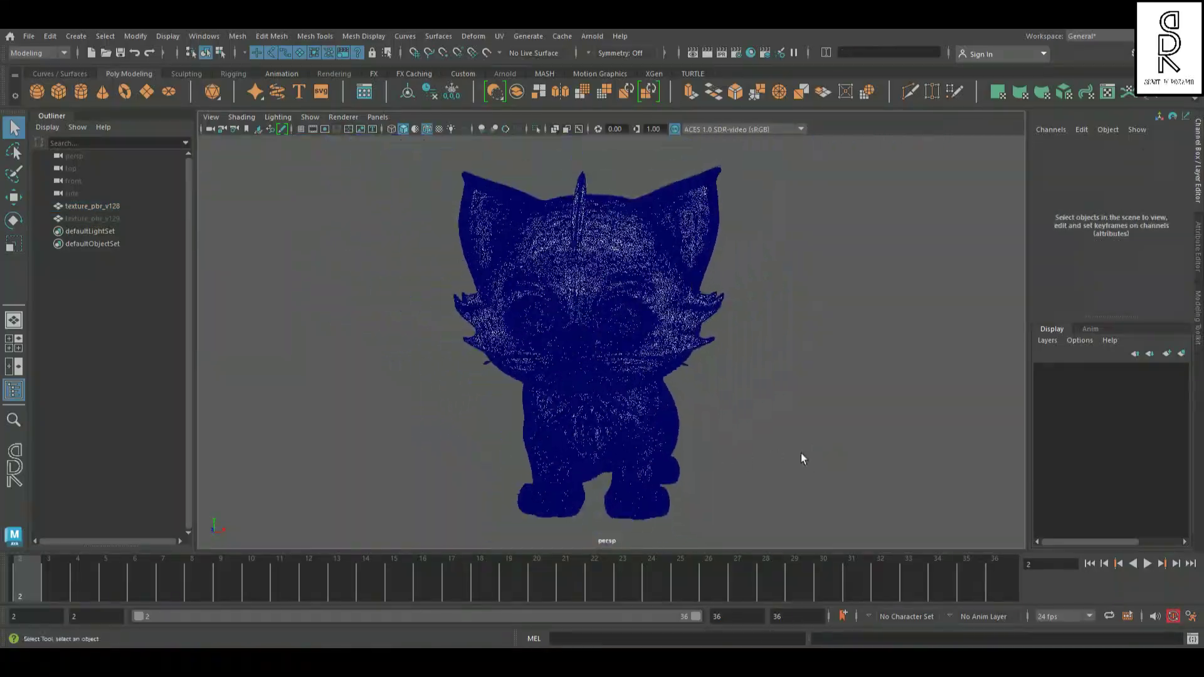
Retopologize texture_pbr_v128 with the options reset and a target face count of 100000
{"action": "left_click", "coordinate": [677, 338]}
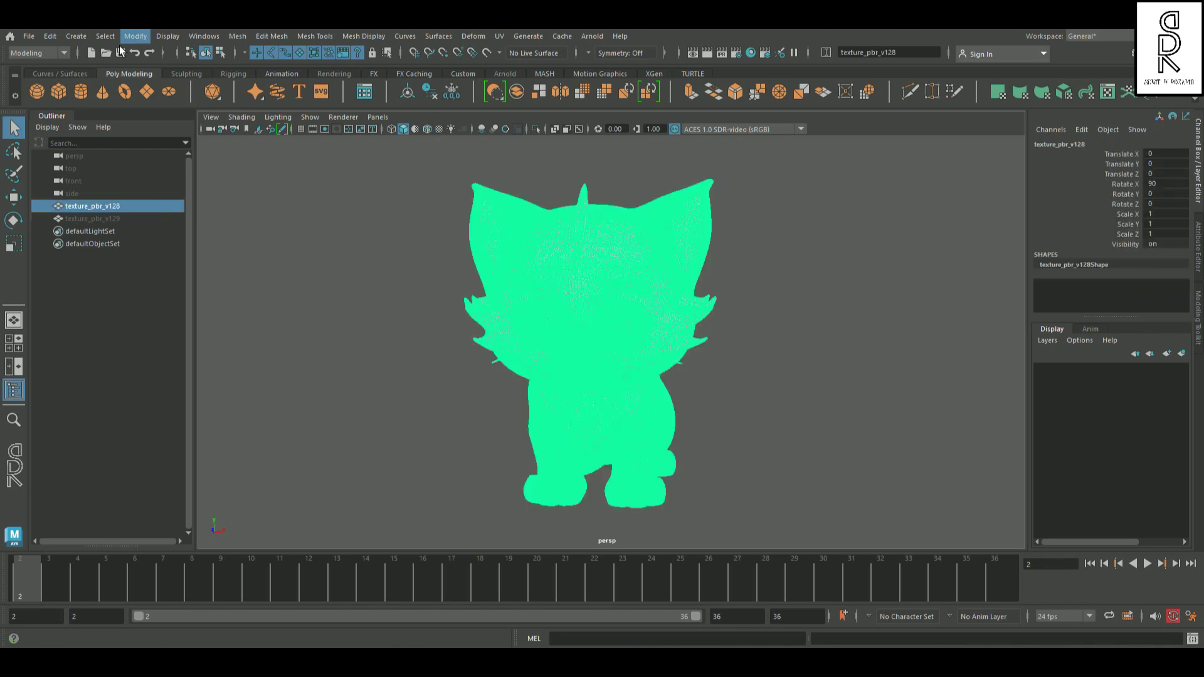
{"action": "left_click", "coordinate": [238, 37]}
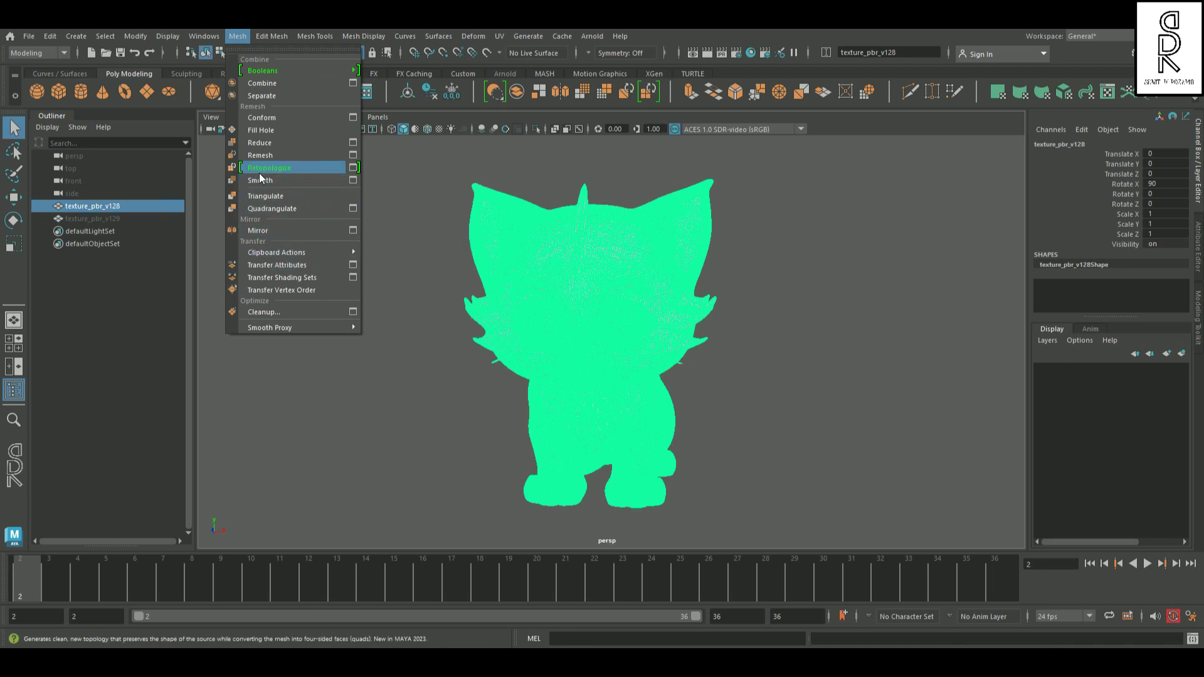
{"action": "left_click", "coordinate": [353, 170]}
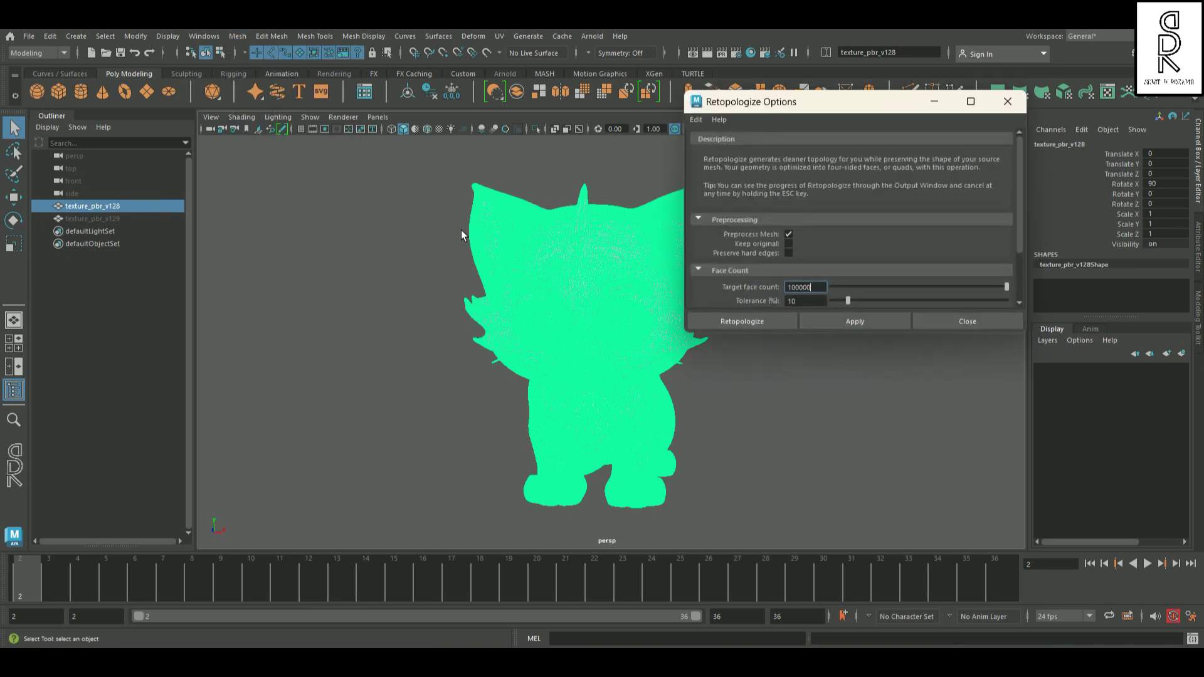
{"action": "left_click", "coordinate": [696, 120]}
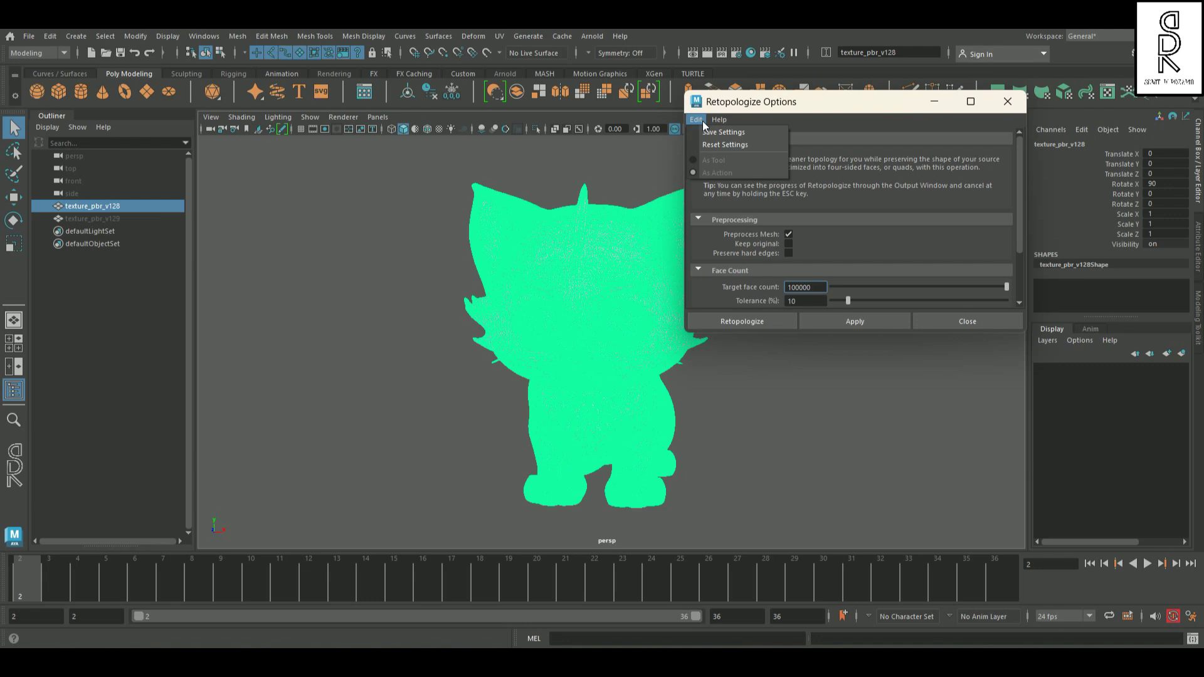
{"action": "left_click", "coordinate": [726, 145]}
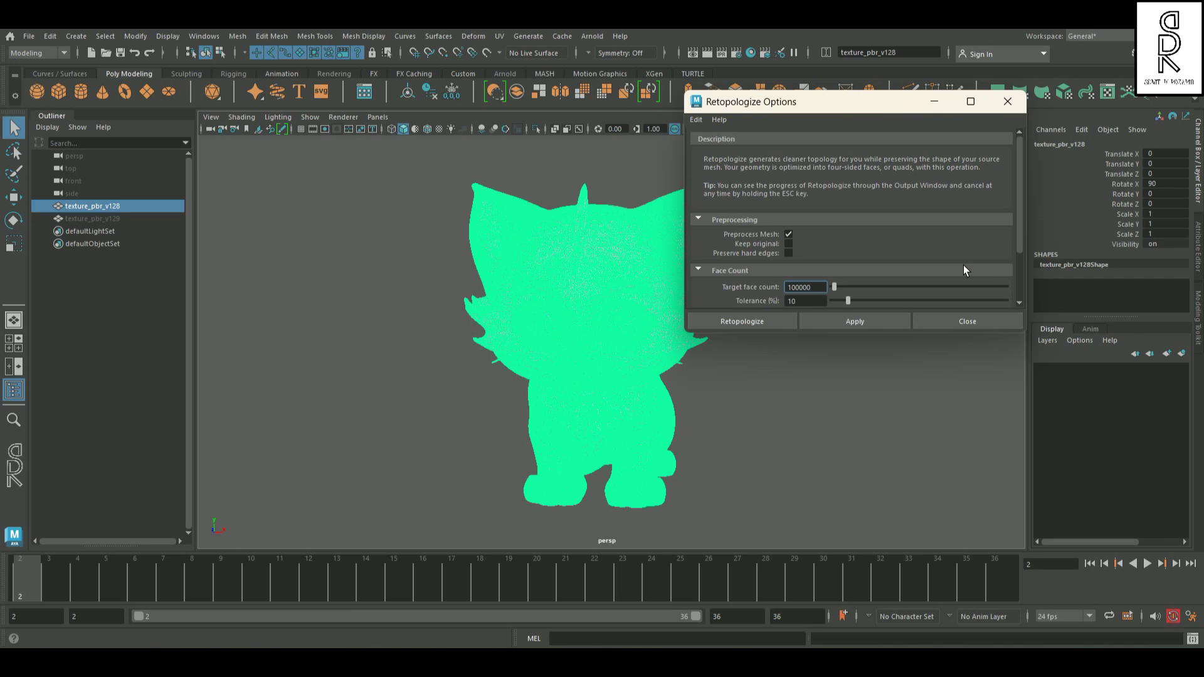
{"action": "left_click", "coordinate": [773, 325]}
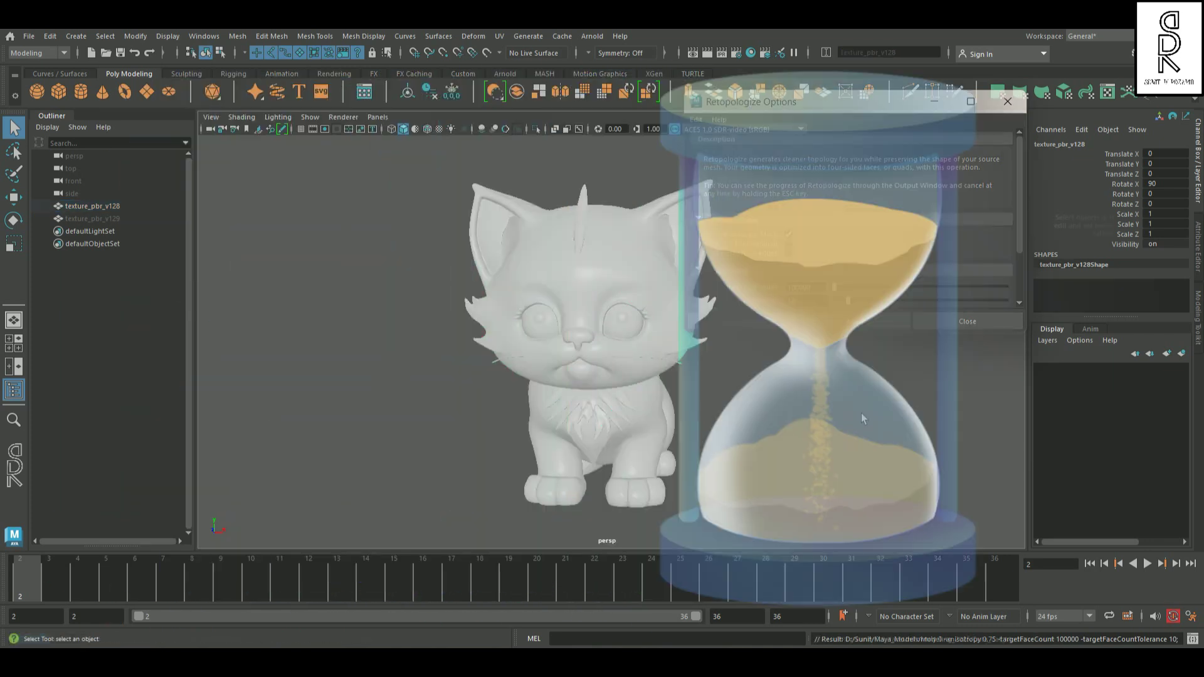
Examine the wireframe of the retopologized kitten up close and as a whole
{"action": "left_click_drag", "start_coordinate": [863, 417], "coordinate": [660, 380], "text": "alt"}
{"action": "scroll", "coordinate": [731, 457], "scroll_direction": "up", "scroll_amount": 4}
{"action": "left_click", "coordinate": [653, 425]}
{"action": "scroll", "coordinate": [745, 443], "scroll_direction": "down", "scroll_amount": 2}
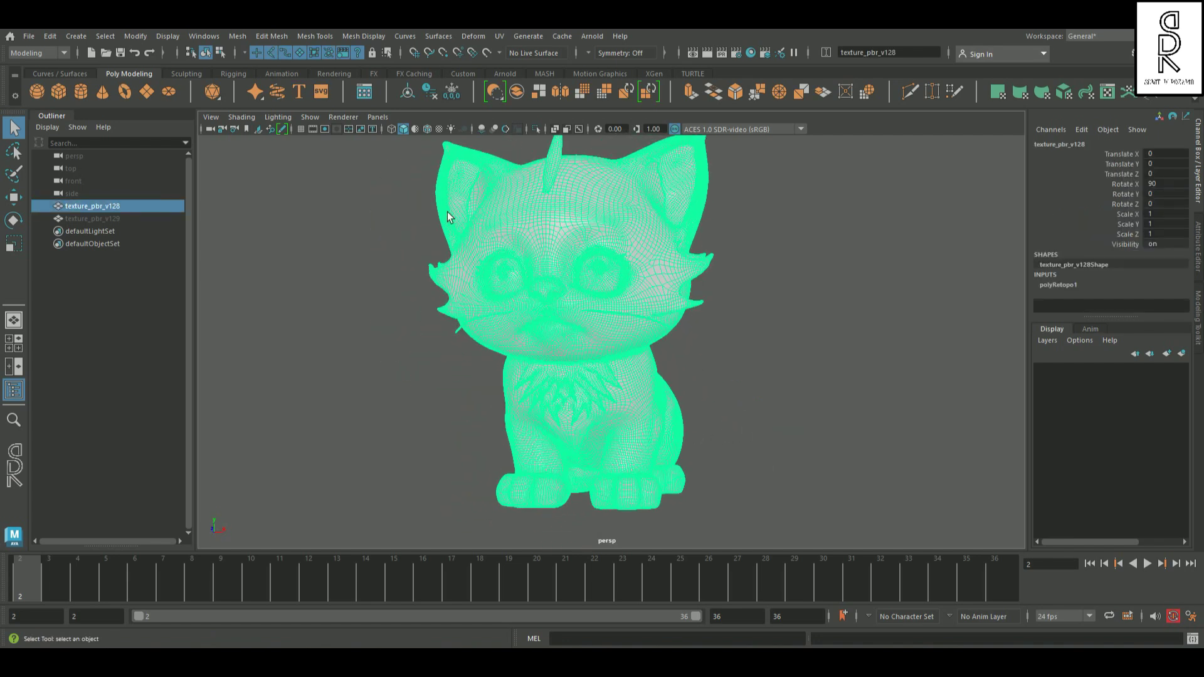
{"action": "left_click", "coordinate": [897, 404]}
{"action": "left_click_drag", "start_coordinate": [778, 449], "coordinate": [876, 417], "text": "alt"}
{"action": "scroll", "coordinate": [844, 450], "scroll_direction": "up", "scroll_amount": 4}
{"action": "scroll", "coordinate": [803, 416], "scroll_direction": "down", "scroll_amount": 3}
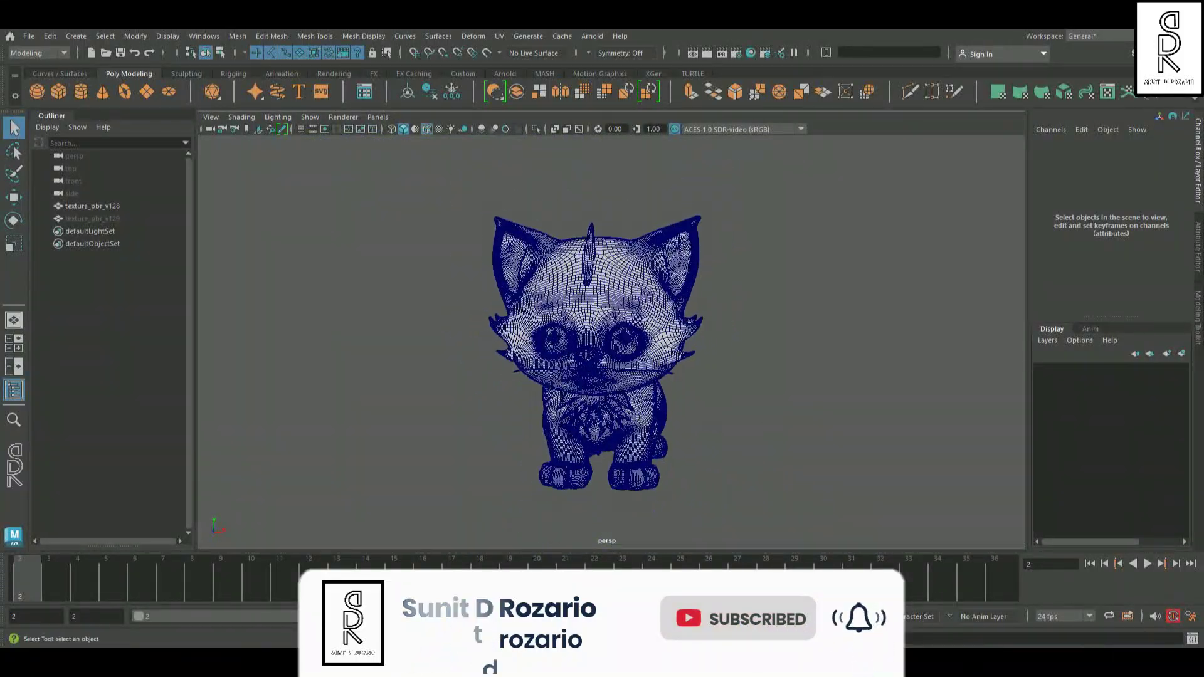
Show texture_pbr_v129 again, move it about 52.19 units along X beside the retopologized kitten, and deselect it
{"action": "left_click", "coordinate": [121, 222]}
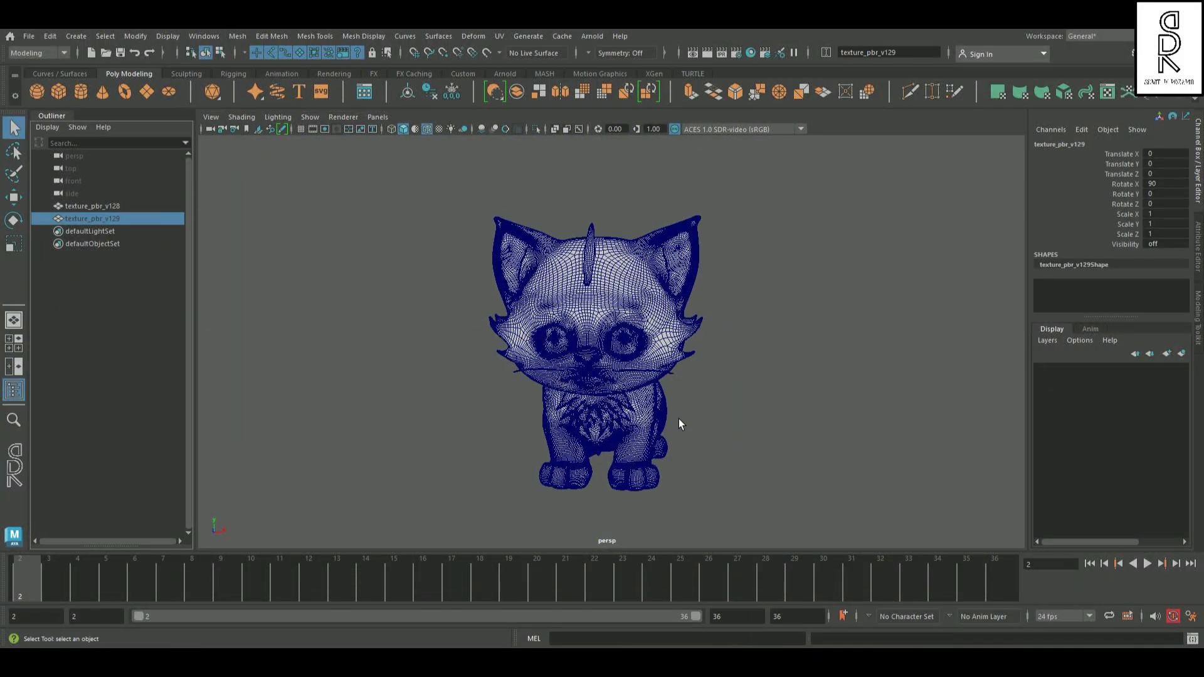
{"action": "key", "text": "h"}
{"action": "left_click", "coordinate": [11, 200]}
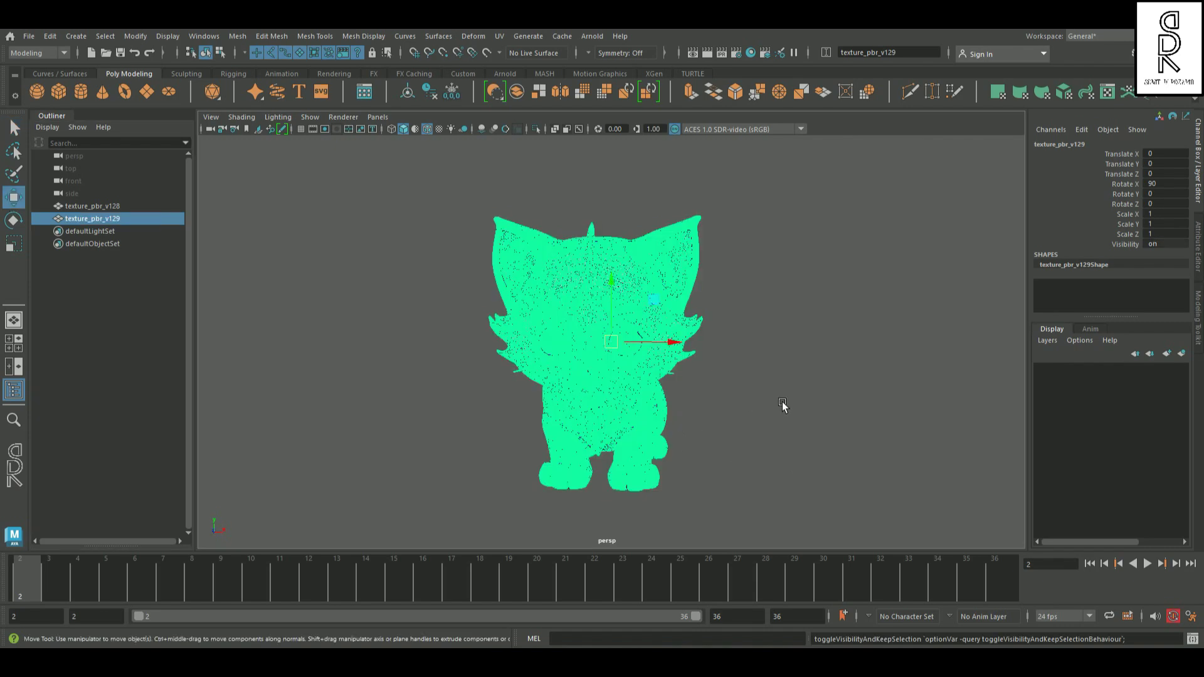
{"action": "left_click_drag", "start_coordinate": [681, 346], "coordinate": [898, 364]}
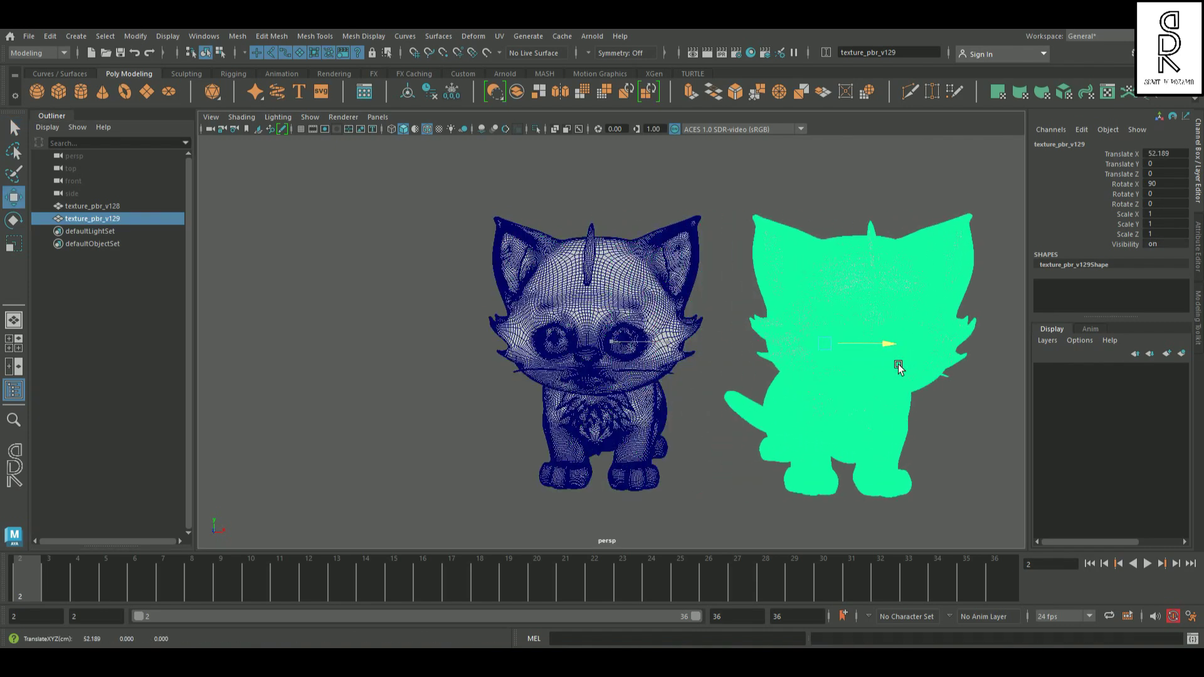
{"action": "left_click", "coordinate": [750, 461]}
Compare the wireframes of the retopologized and original kittens from several angles
{"action": "left_click_drag", "start_coordinate": [922, 453], "coordinate": [748, 415], "text": "alt"}
{"action": "right_click_drag", "start_coordinate": [747, 415], "coordinate": [854, 471], "text": "alt"}
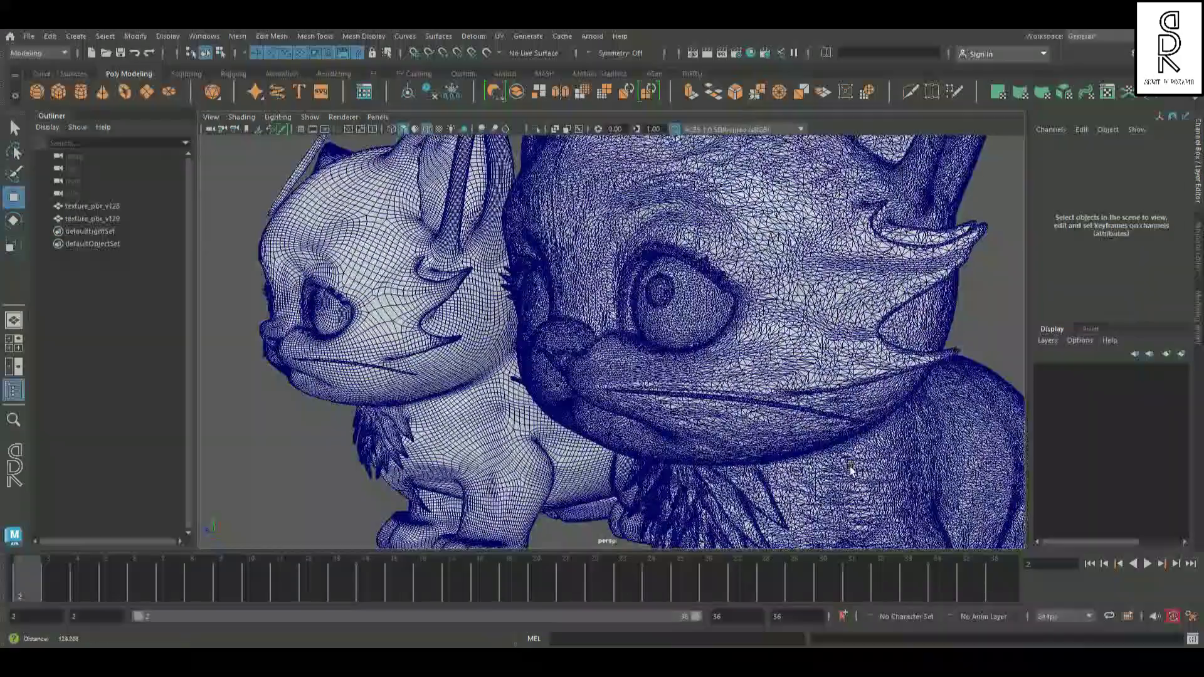
{"action": "left_click_drag", "start_coordinate": [854, 470], "coordinate": [696, 382], "text": "alt"}
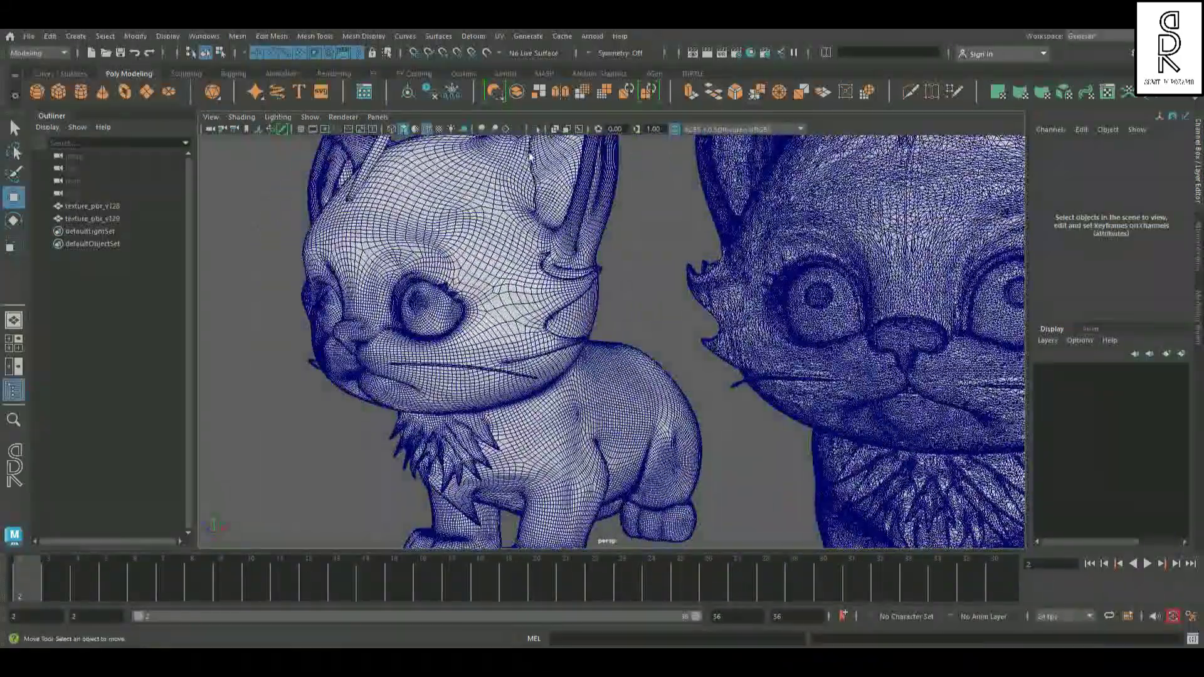
Turn off the wireframe on shaded display and compare the surface detail of both kittens
{"action": "left_click", "coordinate": [431, 131]}
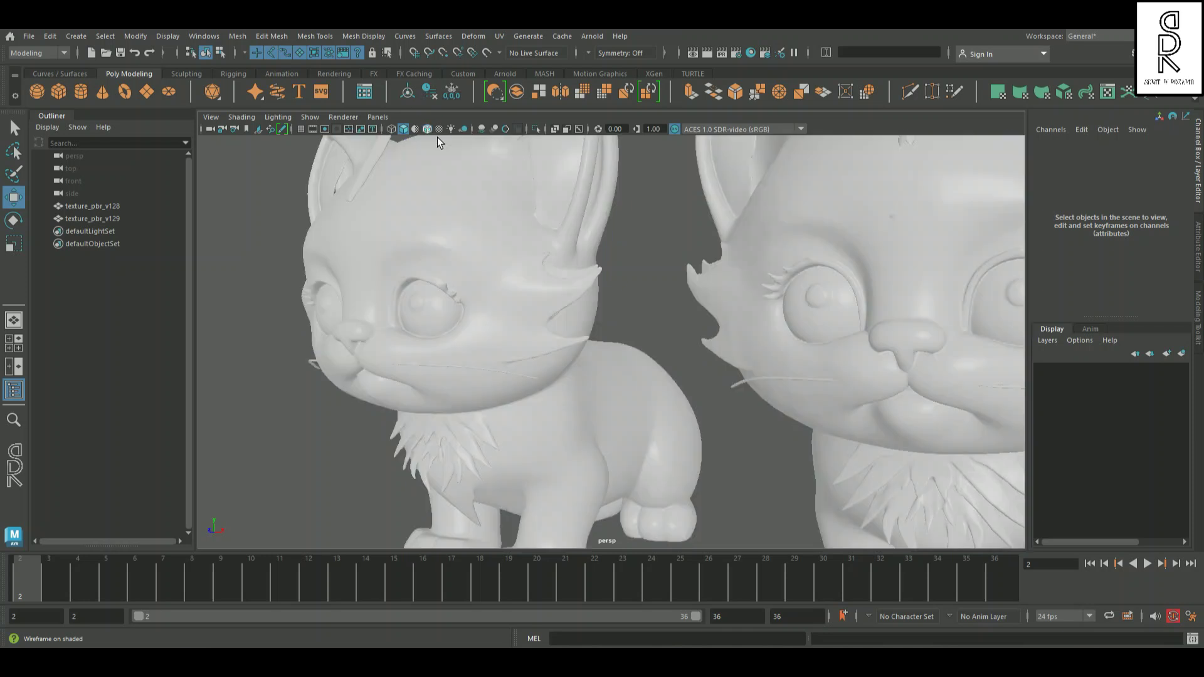
{"action": "mouse_move", "coordinate": [794, 397]}
{"action": "right_mouse_down", "text": "alt"}
{"action": "mouse_move", "coordinate": [769, 410]}
{"action": "mouse_move", "coordinate": [652, 400]}
{"action": "right_mouse_up", "text": "alt"}
{"action": "mouse_move", "coordinate": [652, 400]}
{"action": "left_mouse_down", "text": "alt"}
{"action": "mouse_move", "coordinate": [720, 400]}
{"action": "mouse_move", "coordinate": [700, 404]}
{"action": "left_mouse_up", "text": "alt"}
{"action": "left_click_drag", "start_coordinate": [719, 465], "coordinate": [682, 449], "text": "alt"}
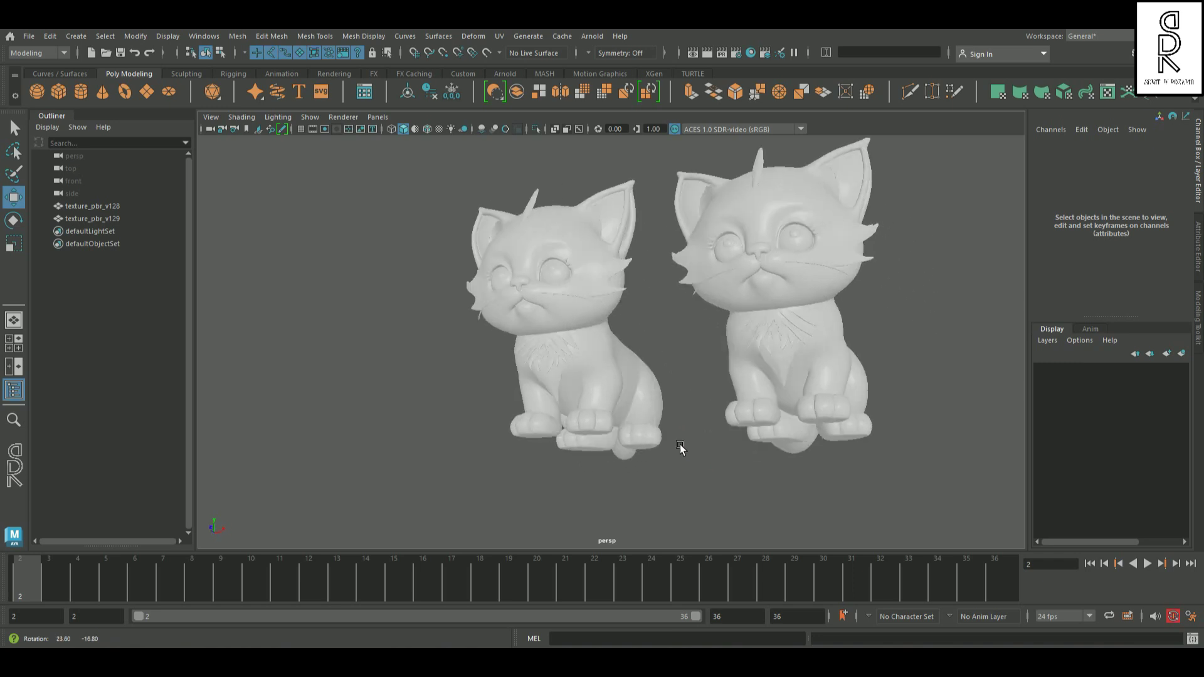
{"action": "right_click_drag", "start_coordinate": [682, 449], "coordinate": [726, 493], "text": "alt"}
{"action": "left_click_drag", "start_coordinate": [726, 493], "coordinate": [828, 449], "text": "alt"}
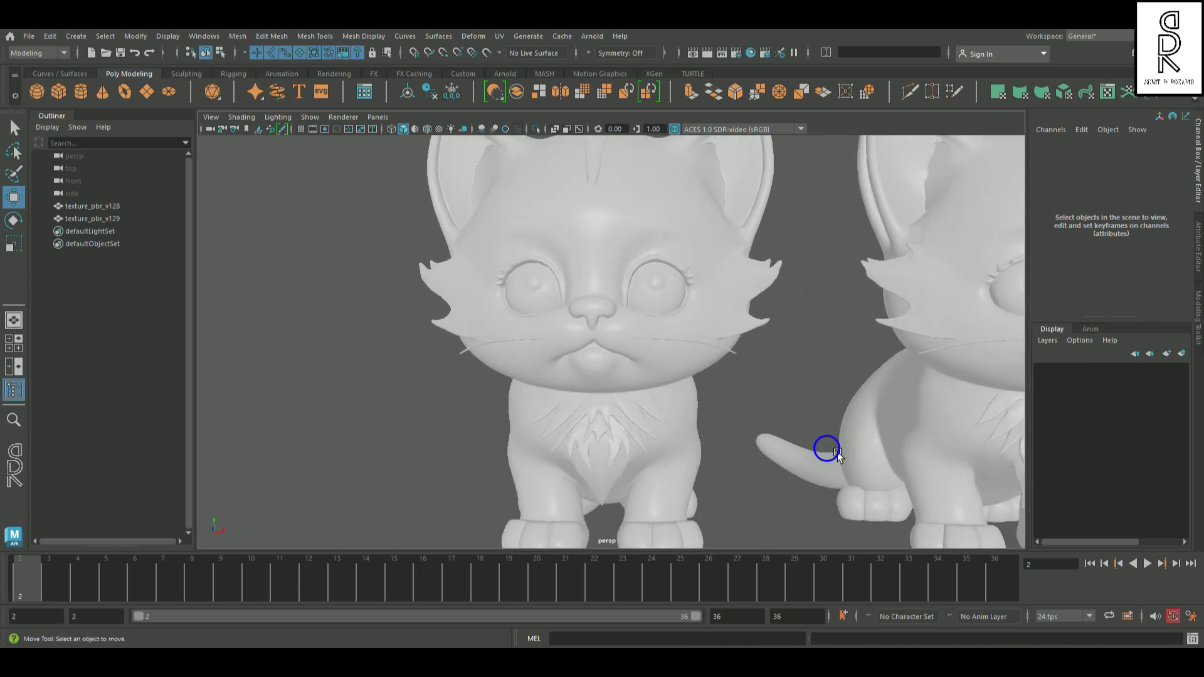
{"action": "mouse_move", "coordinate": [828, 449]}
{"action": "right_mouse_down", "text": "alt"}
{"action": "mouse_move", "coordinate": [822, 430]}
{"action": "mouse_move", "coordinate": [826, 439]}
{"action": "right_mouse_up", "text": "alt"}
Switch to textured display and compare how the textures appear on the retopologized kitten and on texture_pbr_v129
{"action": "key", "text": "6"}
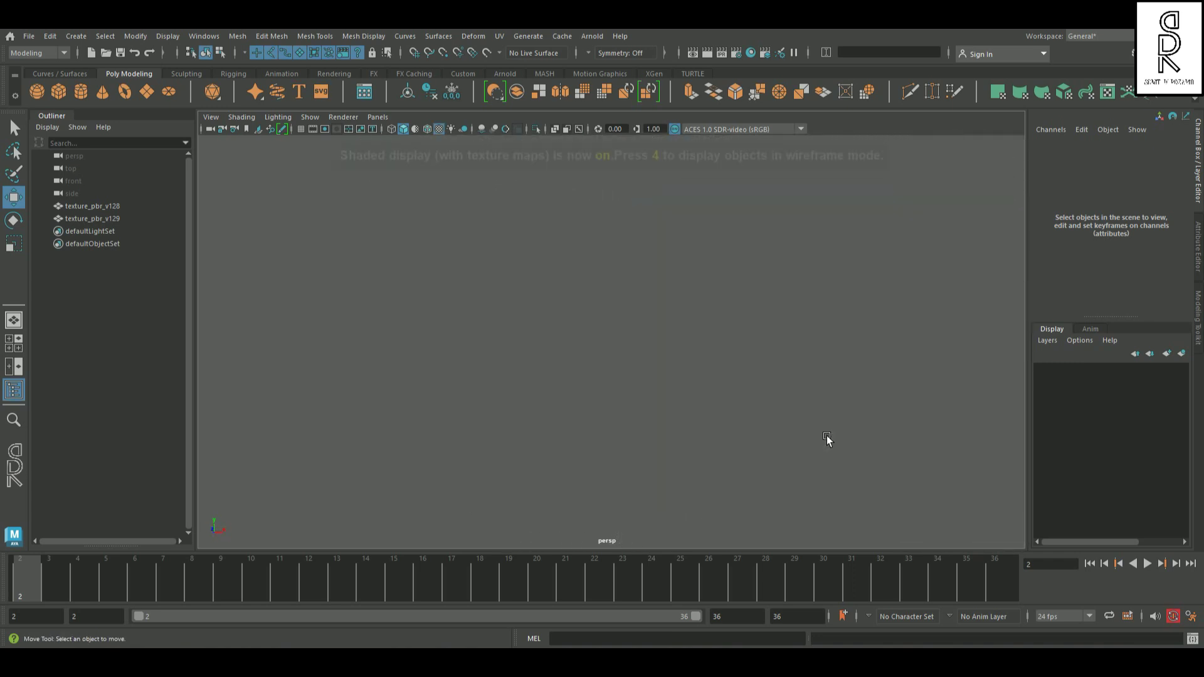
{"action": "left_click_drag", "start_coordinate": [914, 447], "coordinate": [839, 288], "text": "alt"}
{"action": "left_click_drag", "start_coordinate": [821, 362], "coordinate": [641, 345], "text": "alt"}
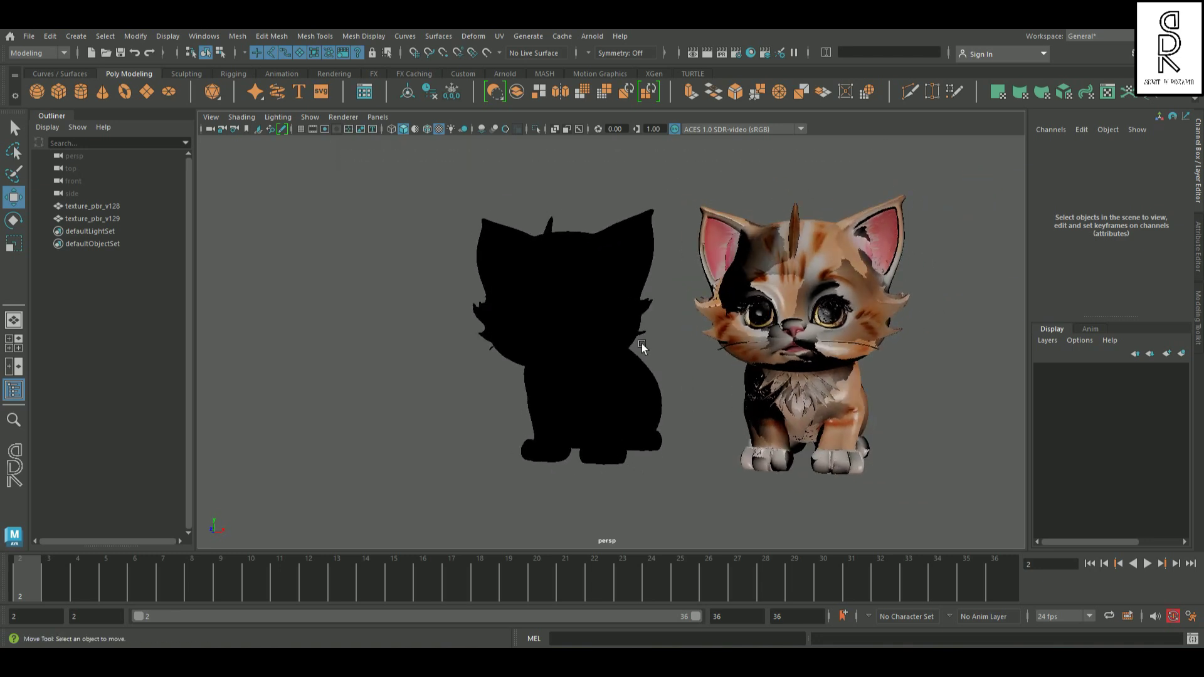
{"action": "left_click", "coordinate": [822, 310]}
{"action": "left_click_drag", "start_coordinate": [936, 452], "coordinate": [859, 388], "text": "alt"}
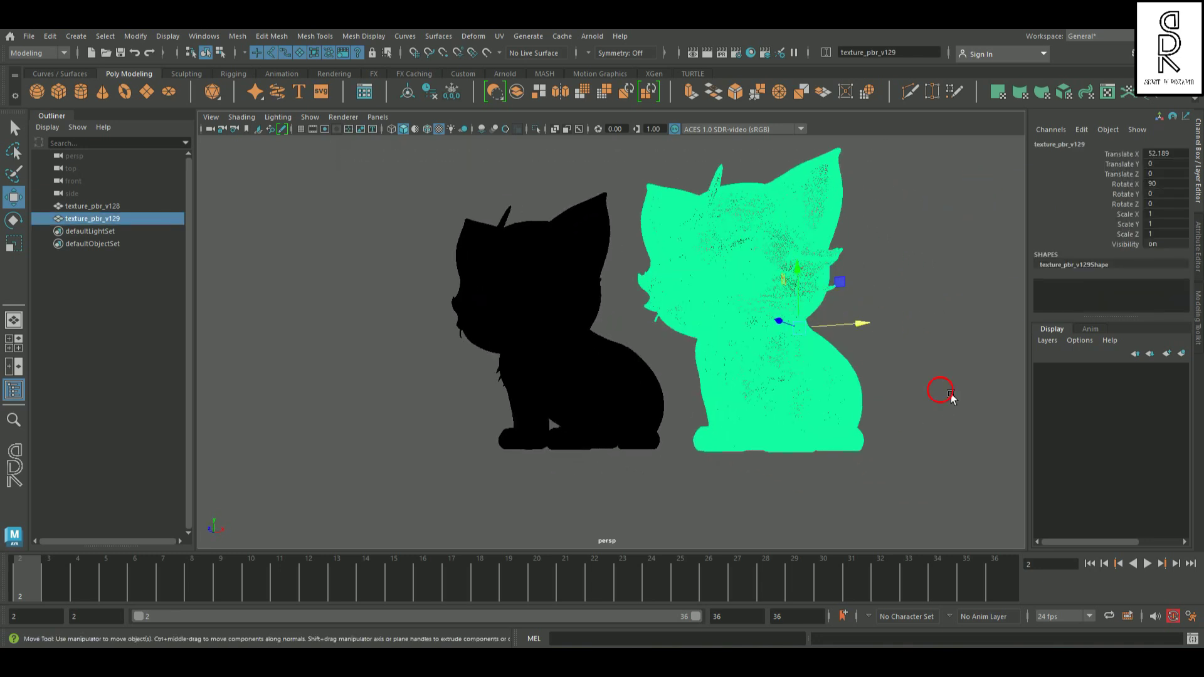
{"action": "left_click", "coordinate": [949, 397]}
{"action": "left_click_drag", "start_coordinate": [866, 339], "coordinate": [920, 423], "text": "alt"}
{"action": "left_click", "coordinate": [919, 423]}
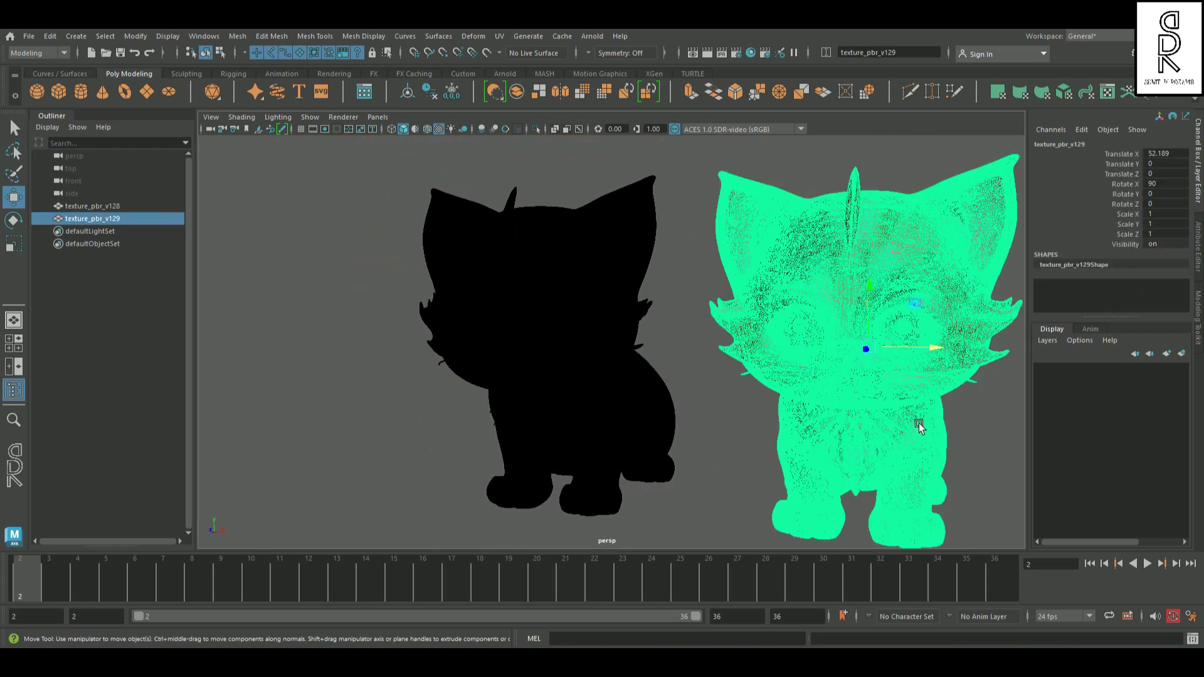
Open the UV Editor and examine the UV layout of texture_pbr_v129
{"action": "left_click", "coordinate": [500, 37]}
{"action": "left_click", "coordinate": [528, 61]}
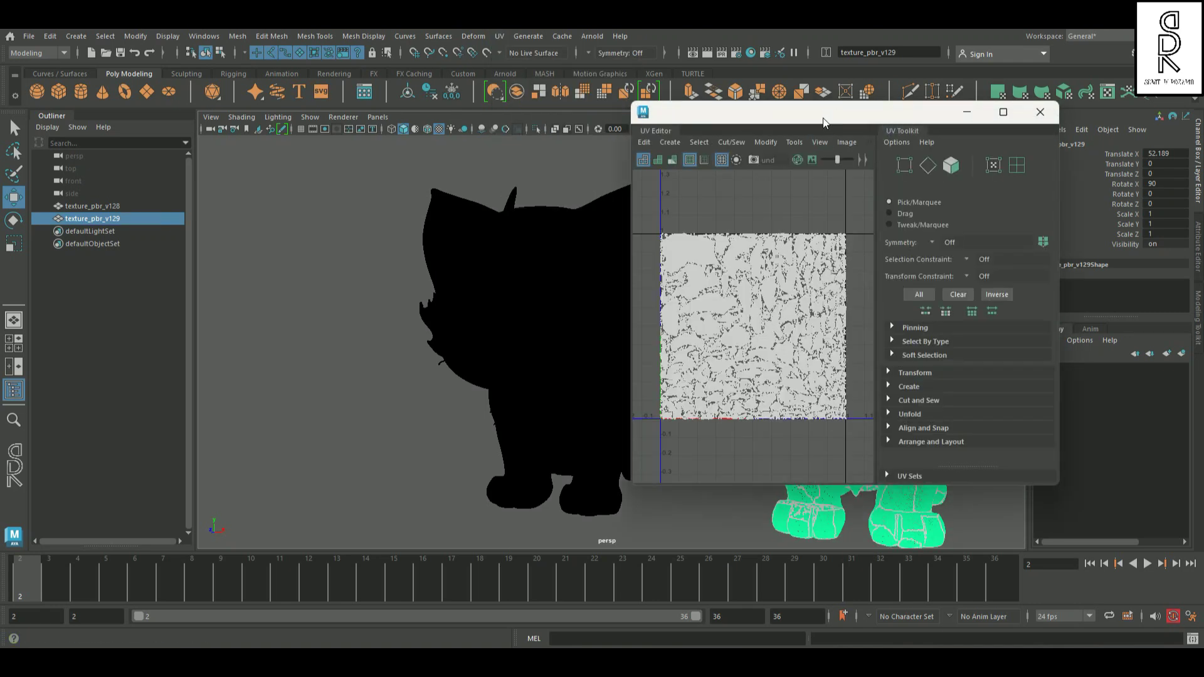
{"action": "left_click_drag", "start_coordinate": [823, 115], "coordinate": [802, 123]}
{"action": "scroll", "coordinate": [705, 362], "scroll_direction": "up", "scroll_amount": 5}
{"action": "scroll", "coordinate": [720, 352], "scroll_direction": "down", "scroll_amount": 4}
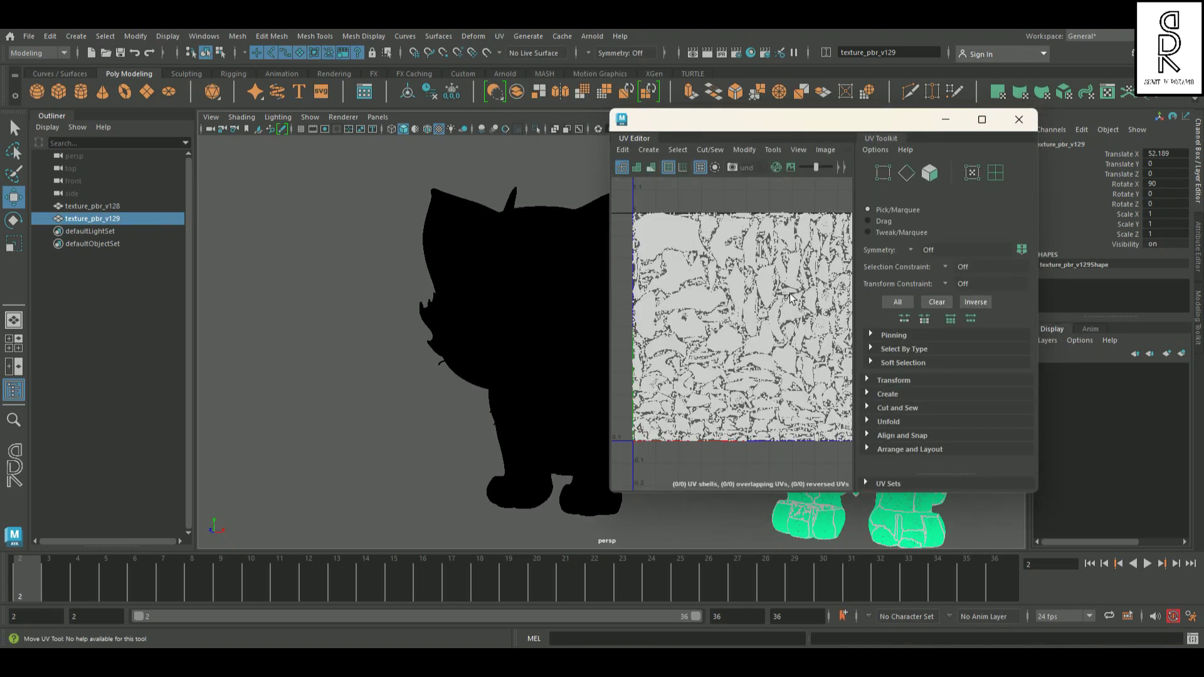
Check the UV layout of the retopologized texture_pbr_v128 and minimize the UV Editor
{"action": "left_click", "coordinate": [560, 322]}
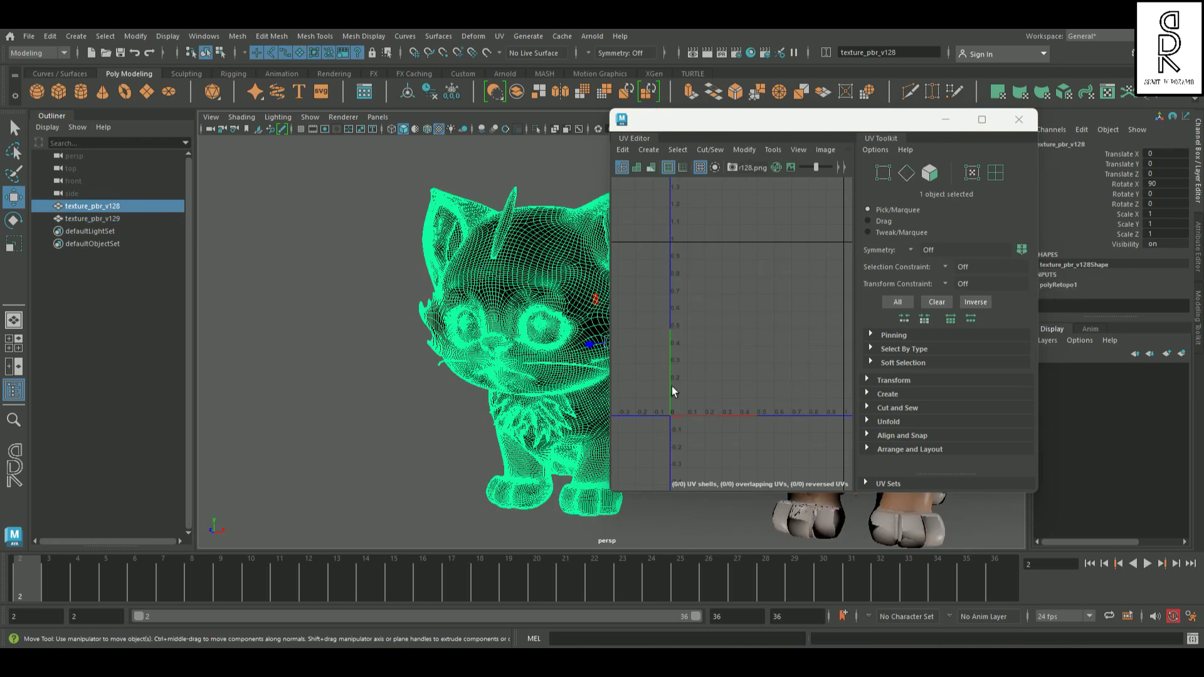
{"action": "left_click_drag", "start_coordinate": [486, 373], "coordinate": [360, 354], "text": "alt"}
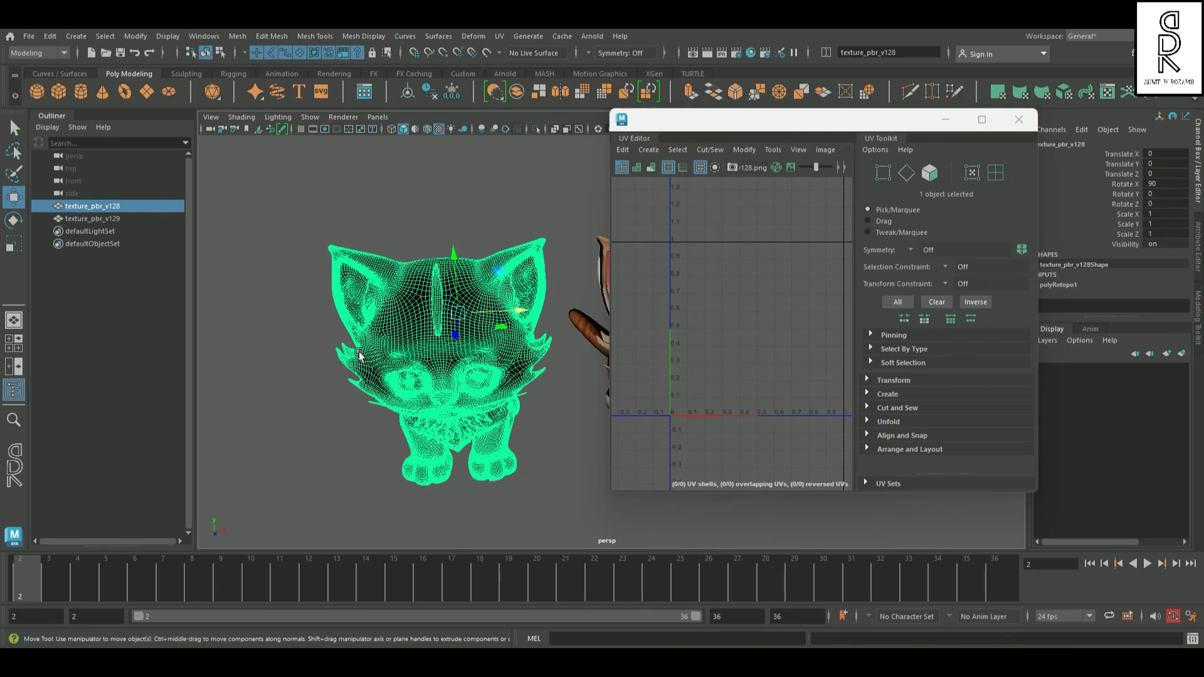
{"action": "left_click", "coordinate": [586, 483]}
{"action": "left_click", "coordinate": [523, 373]}
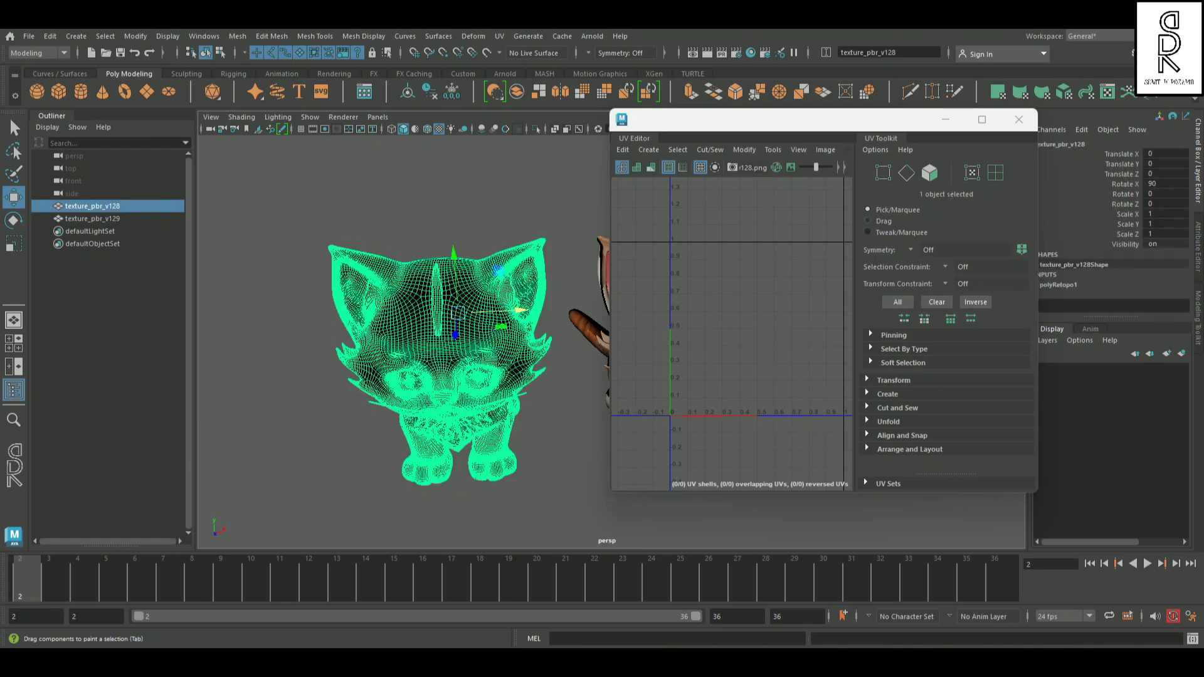
{"action": "left_click", "coordinate": [943, 125]}
Return to untextured shaded display and assign a plain grey material to both kittens
{"action": "key", "text": "5"}
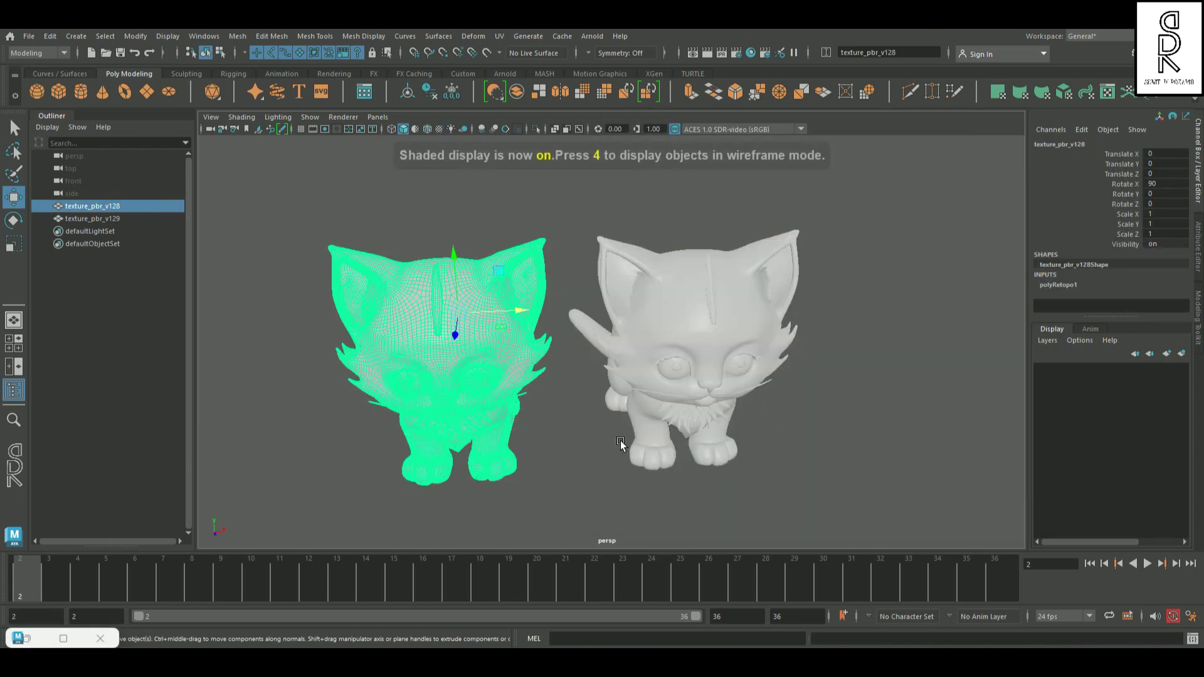
{"action": "left_click", "coordinate": [814, 480]}
{"action": "scroll", "coordinate": [814, 479], "scroll_direction": "down", "scroll_amount": 3}
{"action": "left_click_drag", "start_coordinate": [323, 230], "coordinate": [902, 540]}
{"action": "left_click_drag", "start_coordinate": [806, 416], "coordinate": [814, 398], "text": "alt"}
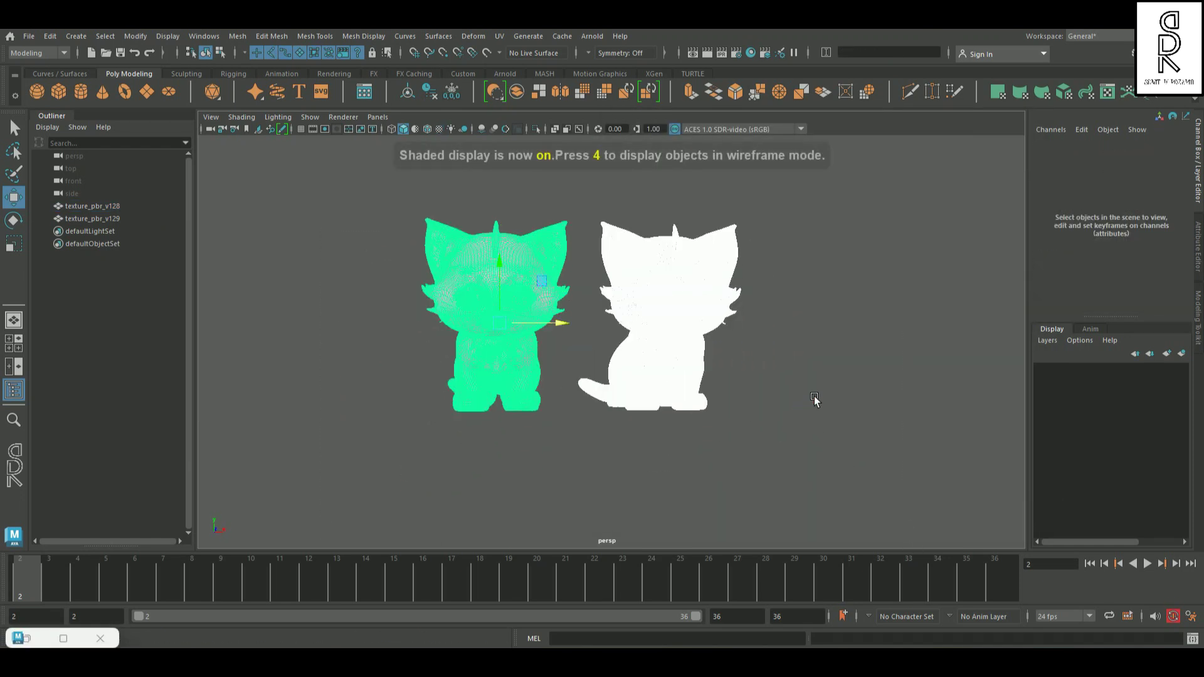
{"action": "mouse_move", "coordinate": [841, 281]}
{"action": "right_mouse_down"}
{"action": "mouse_move", "coordinate": [874, 623]}
{"action": "mouse_move", "coordinate": [943, 623]}
{"action": "right_mouse_up"}
{"action": "left_click", "coordinate": [777, 457]}
Turn on screen-space ambient occlusion and anti-aliasing in the viewport and compare both grey kittens
{"action": "right_click_drag", "start_coordinate": [686, 378], "coordinate": [799, 431], "text": "alt"}
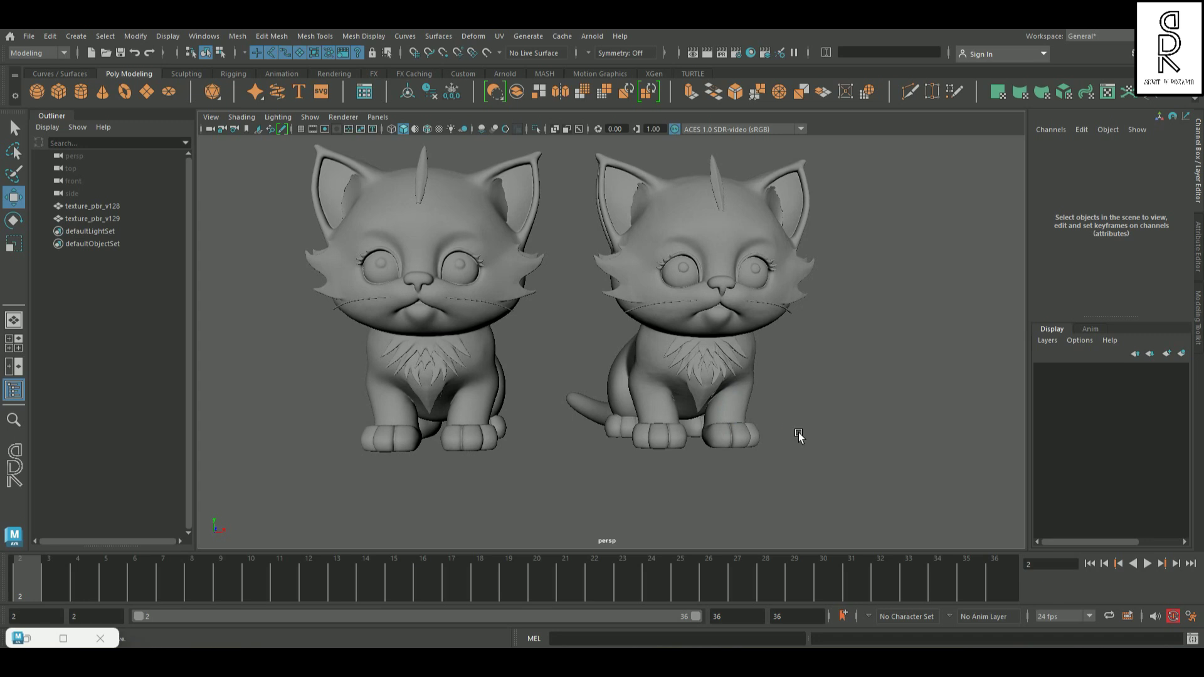
{"action": "mouse_move", "coordinate": [799, 431]}
{"action": "left_mouse_down", "text": "alt"}
{"action": "mouse_move", "coordinate": [874, 435]}
{"action": "mouse_move", "coordinate": [783, 436]}
{"action": "left_mouse_up", "text": "alt"}
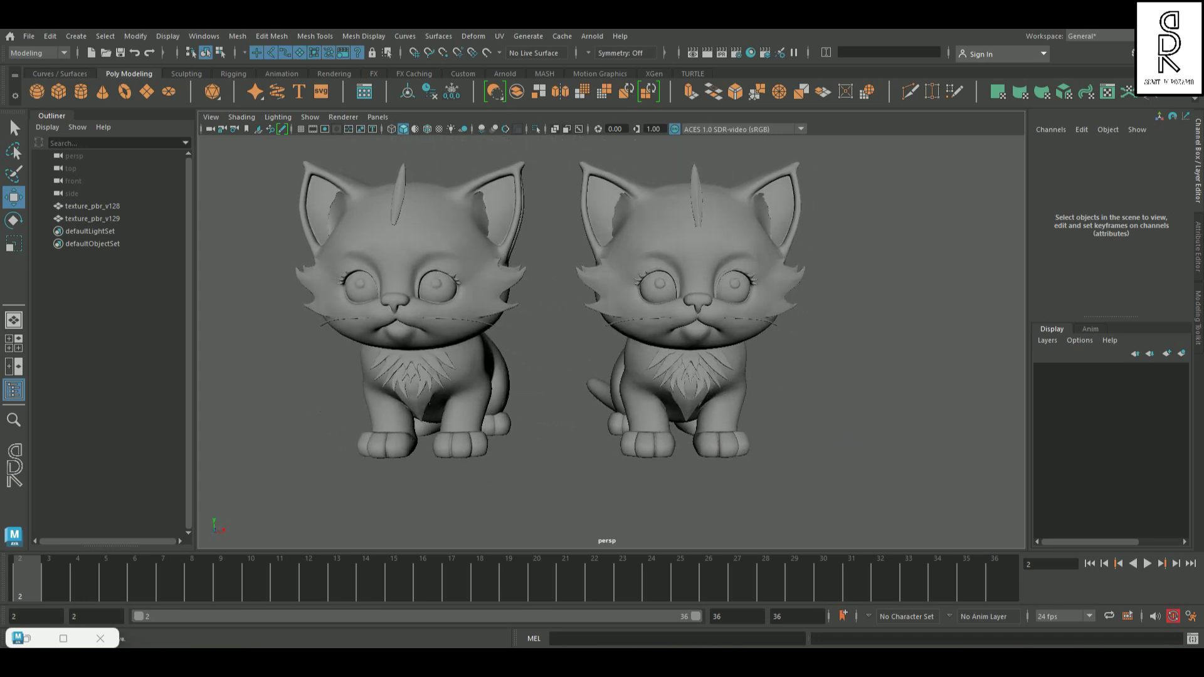
{"action": "left_click", "coordinate": [484, 130]}
{"action": "mouse_move", "coordinate": [793, 348]}
{"action": "left_mouse_down", "text": "alt"}
{"action": "mouse_move", "coordinate": [863, 347]}
{"action": "mouse_move", "coordinate": [751, 346]}
{"action": "mouse_move", "coordinate": [795, 355]}
{"action": "left_mouse_up", "text": "alt"}
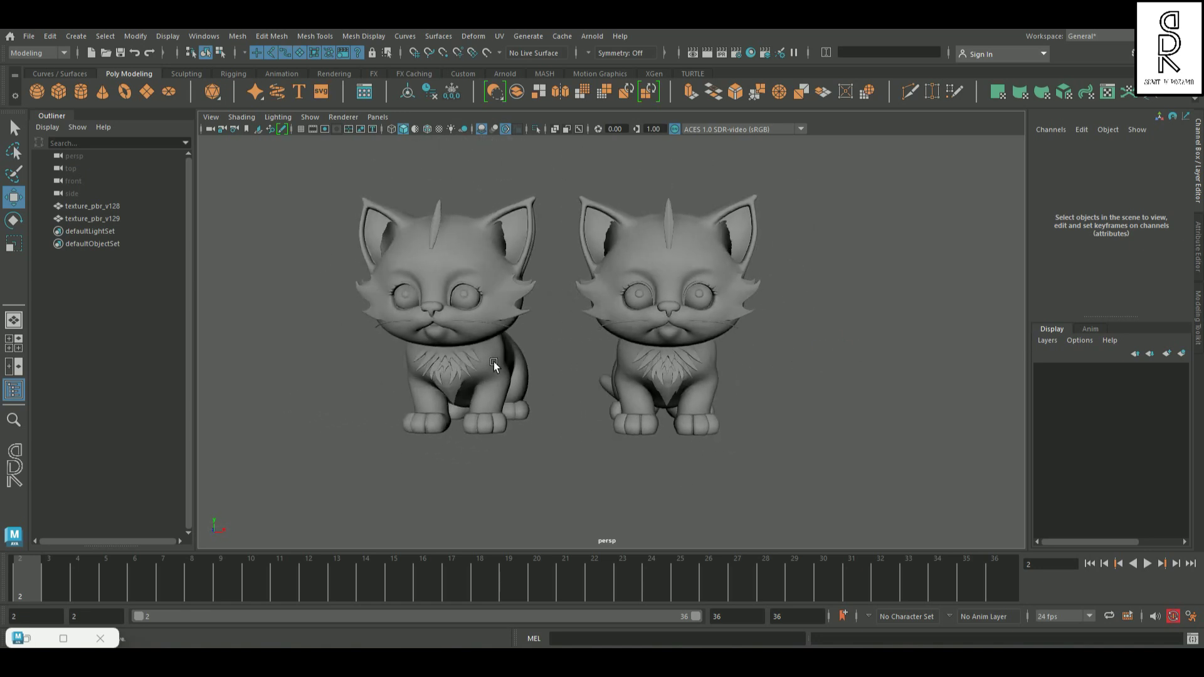
{"action": "right_click_drag", "start_coordinate": [692, 419], "coordinate": [848, 480], "text": "alt"}
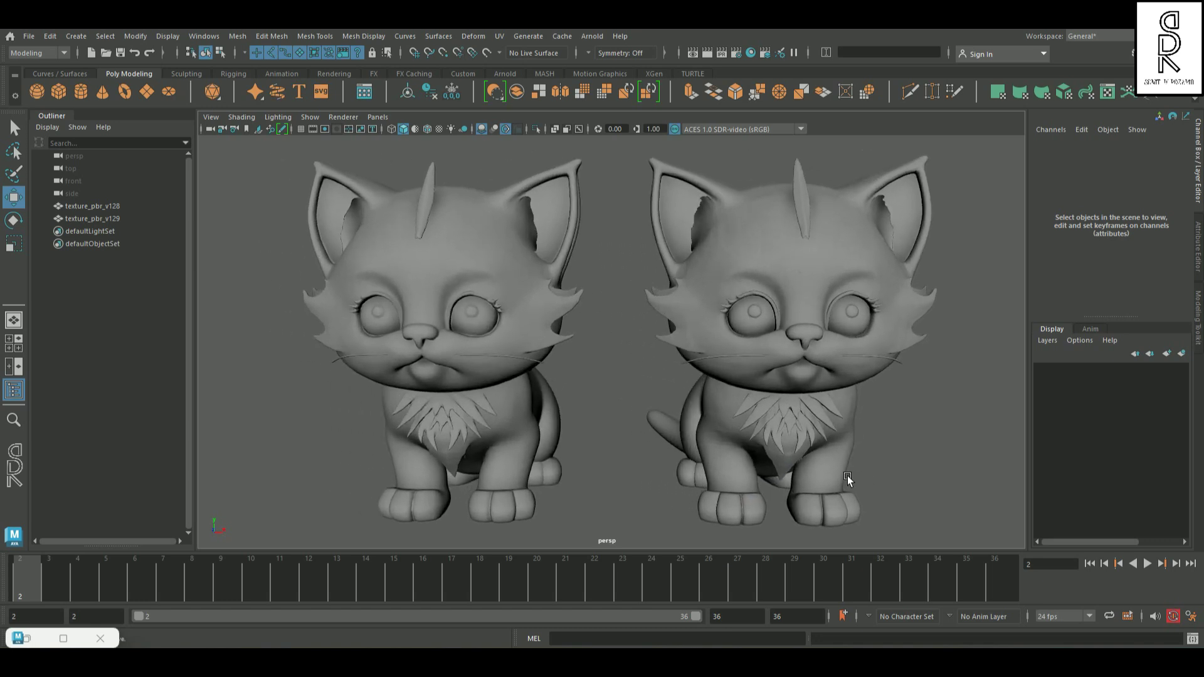
{"action": "left_click_drag", "start_coordinate": [848, 476], "coordinate": [832, 470], "text": "alt"}
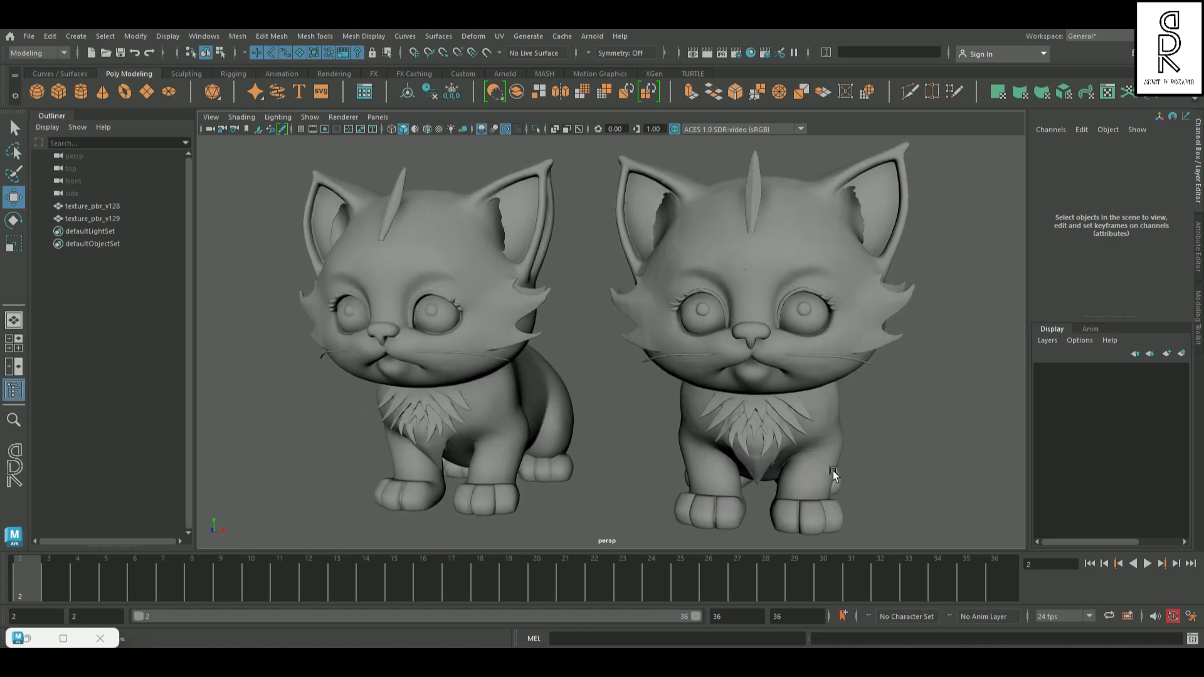